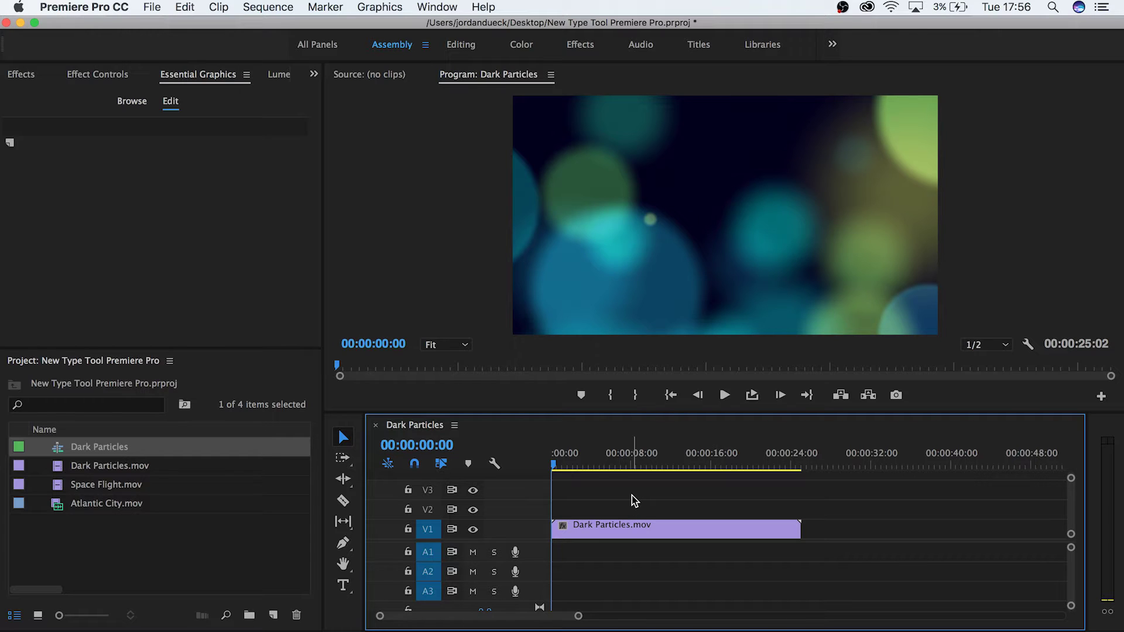
Step: Launch Premiere Pro from the Creative Cloud app list
left_click(867, 7)
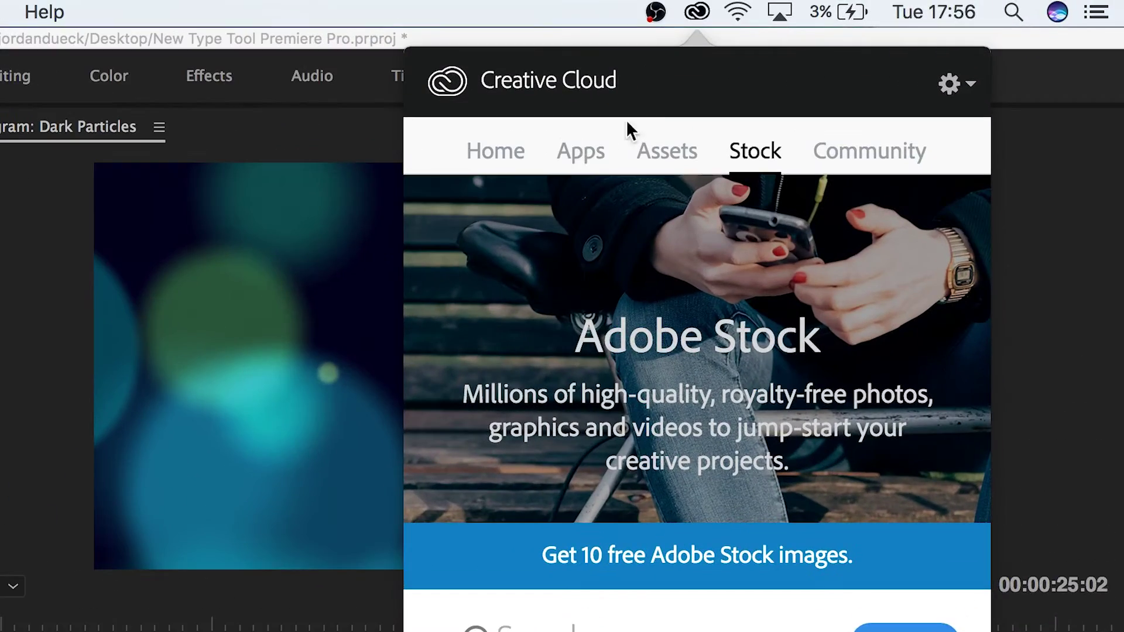
left_click(580, 151)
scroll(691, 550, "down", 10)
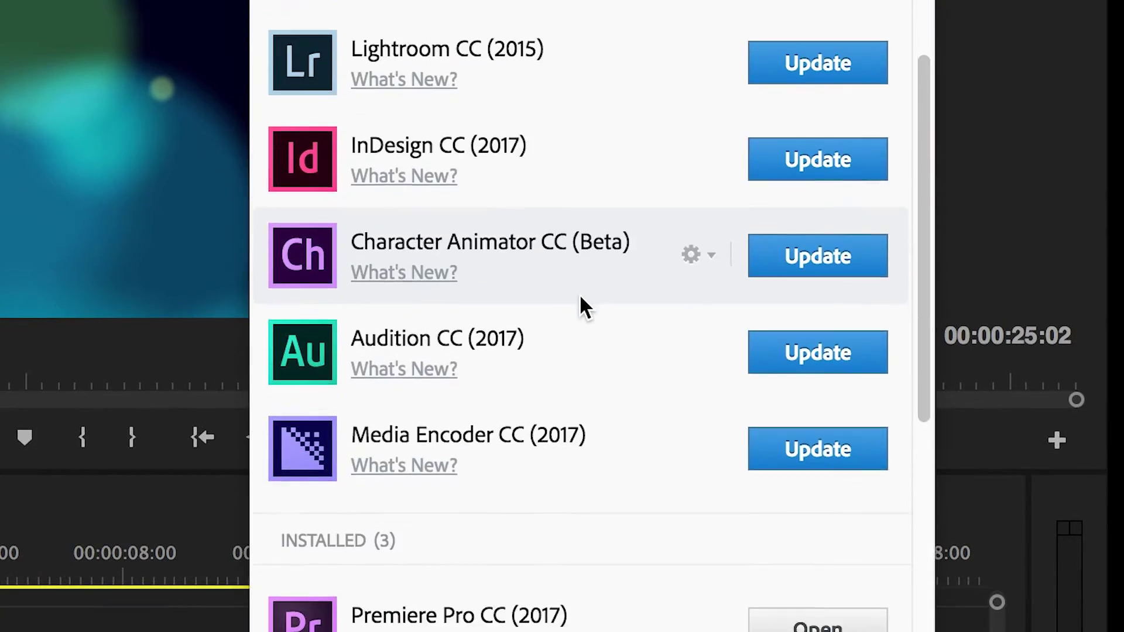
scroll(580, 304, "down", 5)
left_click(844, 243)
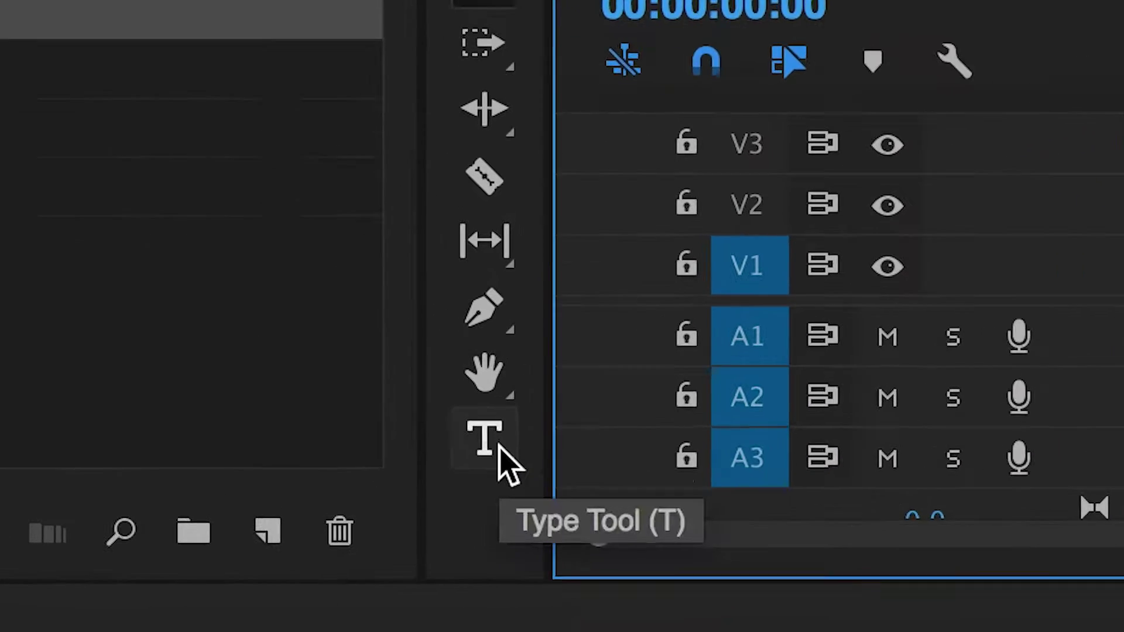
Step: Make the Type Tool the active tool, leaving the Window menu unchanged
left_click(534, 413)
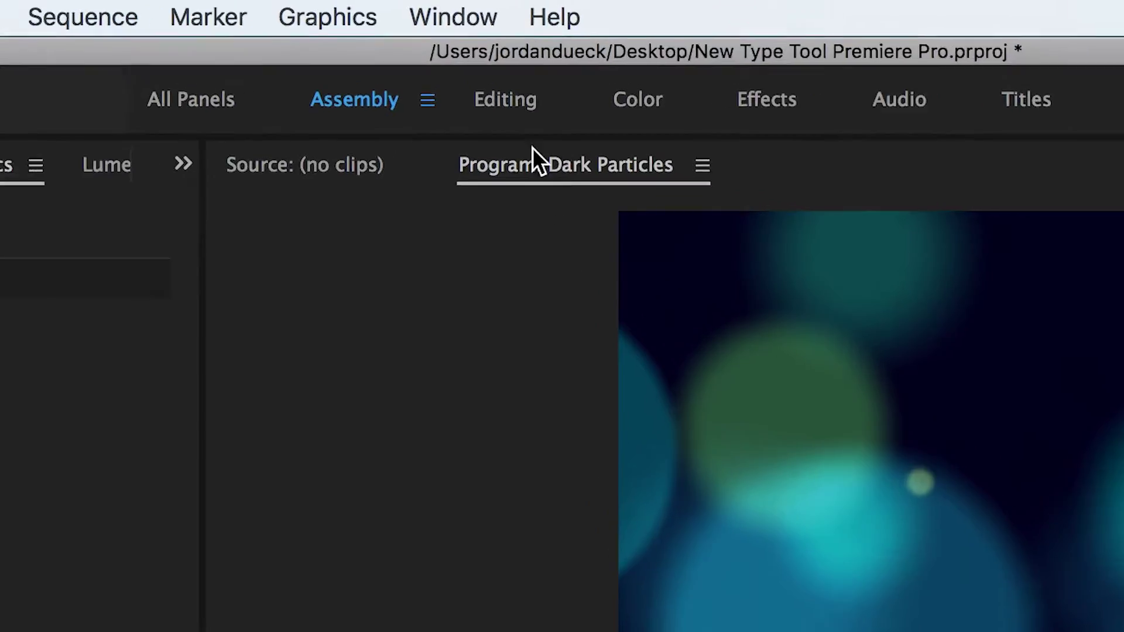
left_click(442, 7)
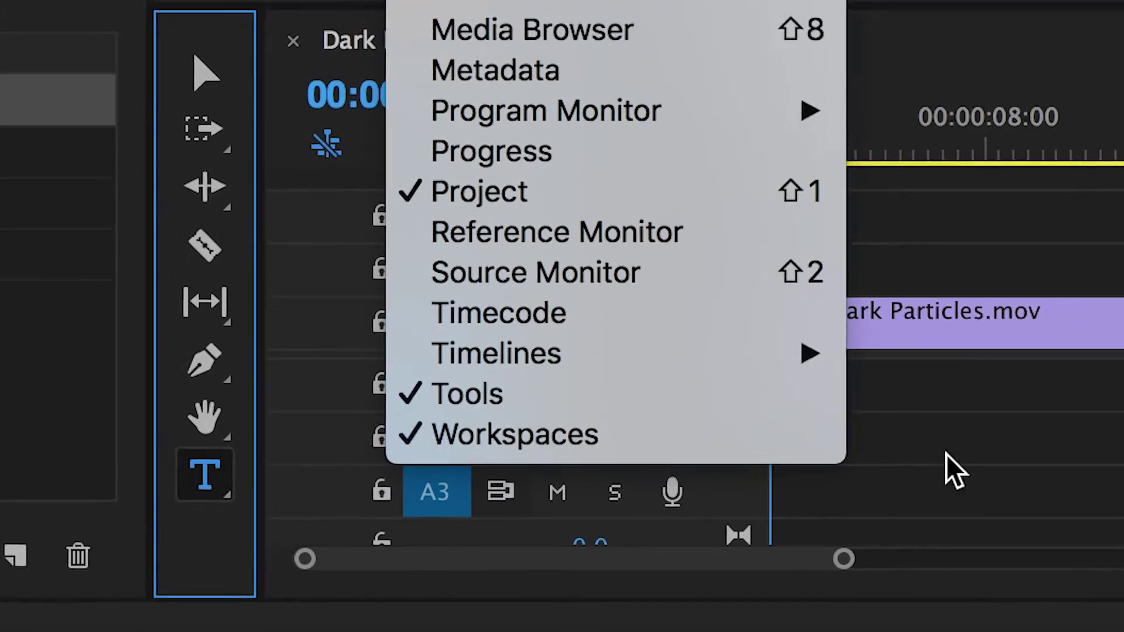
left_click(998, 430)
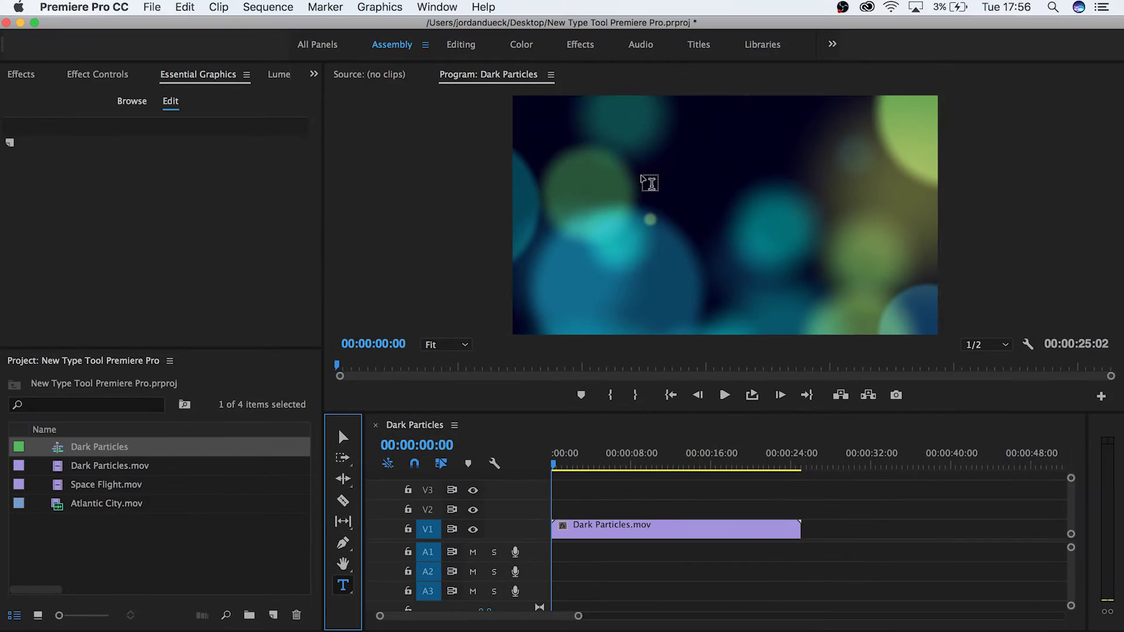
Step: Draw a text box over the upper centre of the Dark Particles footage and type 'Adobe'
left_click_drag(611, 165, 848, 266)
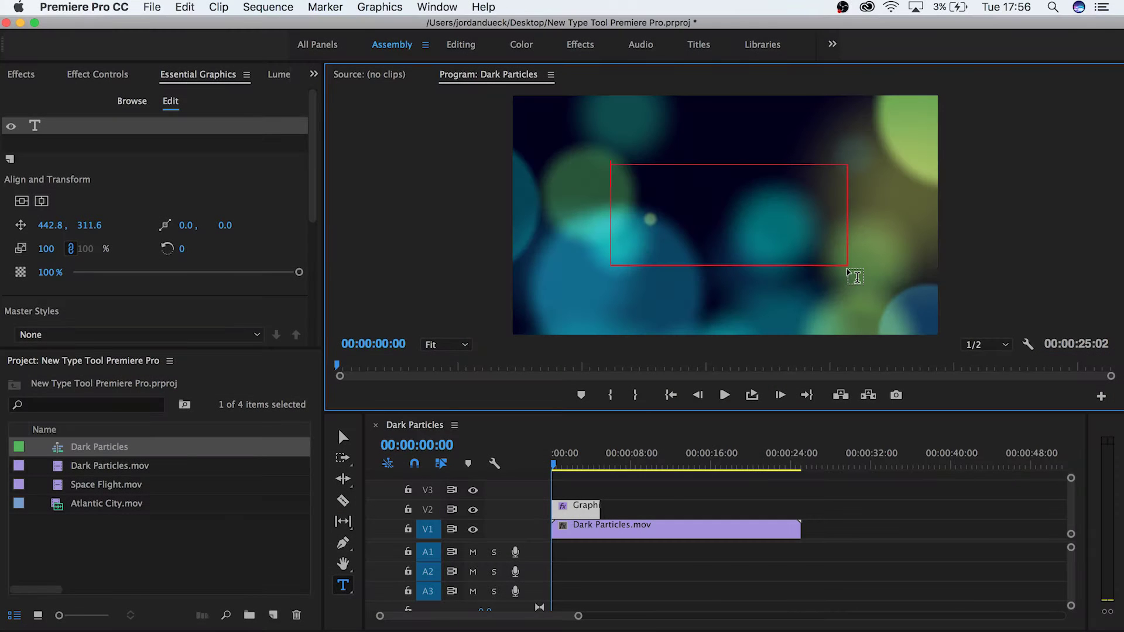
type("Adobe")
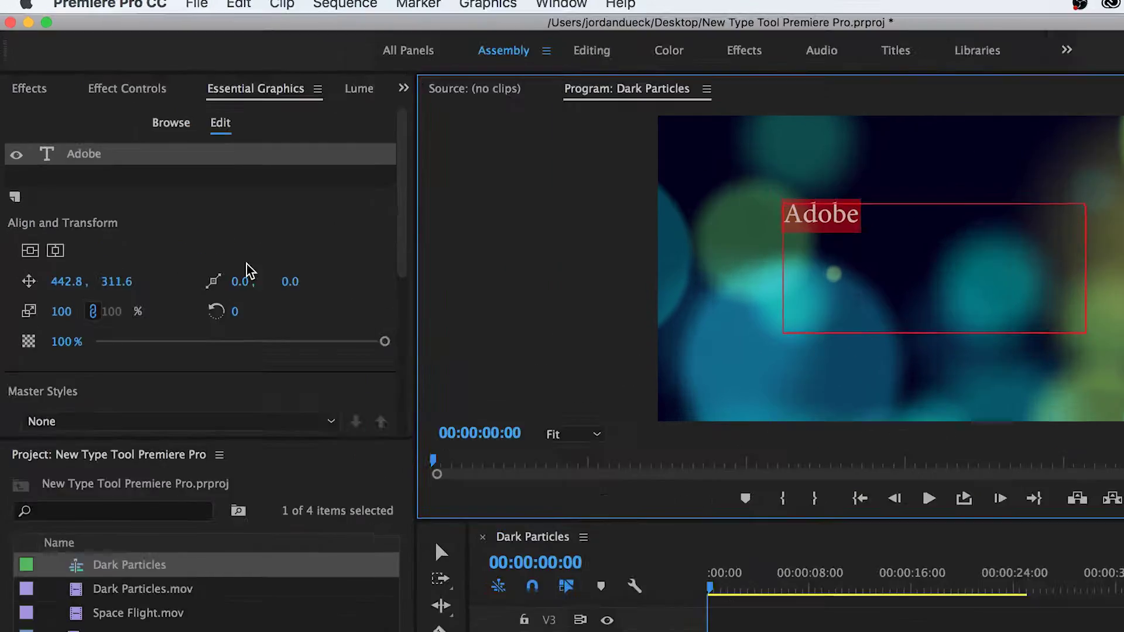
left_click(111, 75)
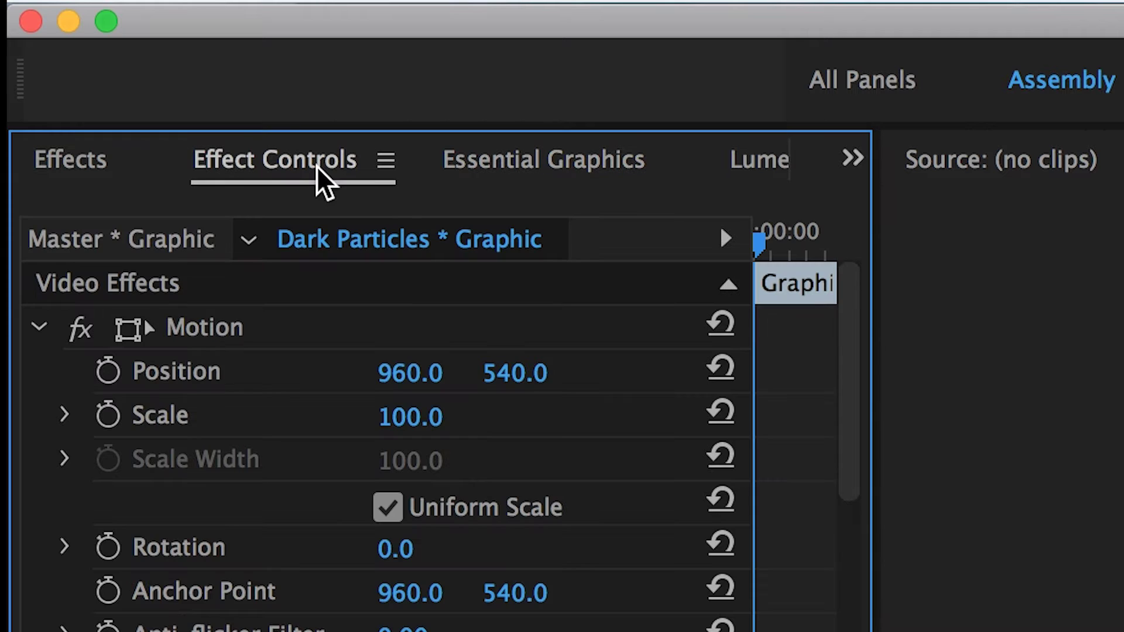
Step: Set the 'Adobe' text to Bebas Neue, size about 211, centre-aligned in its box
left_click(501, 171)
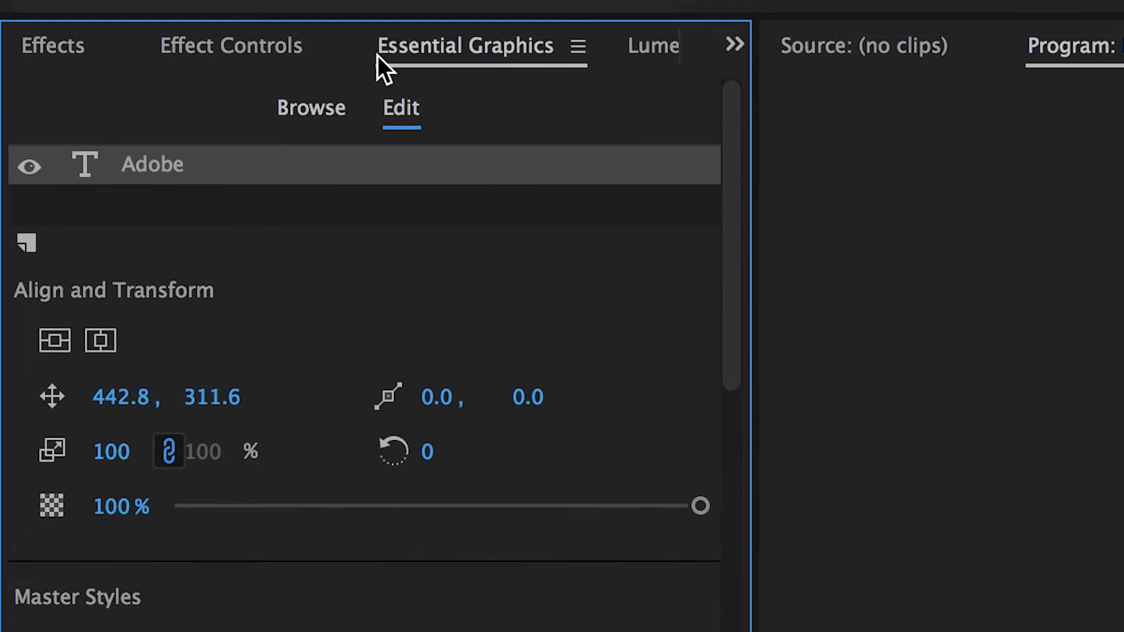
left_click(322, 169)
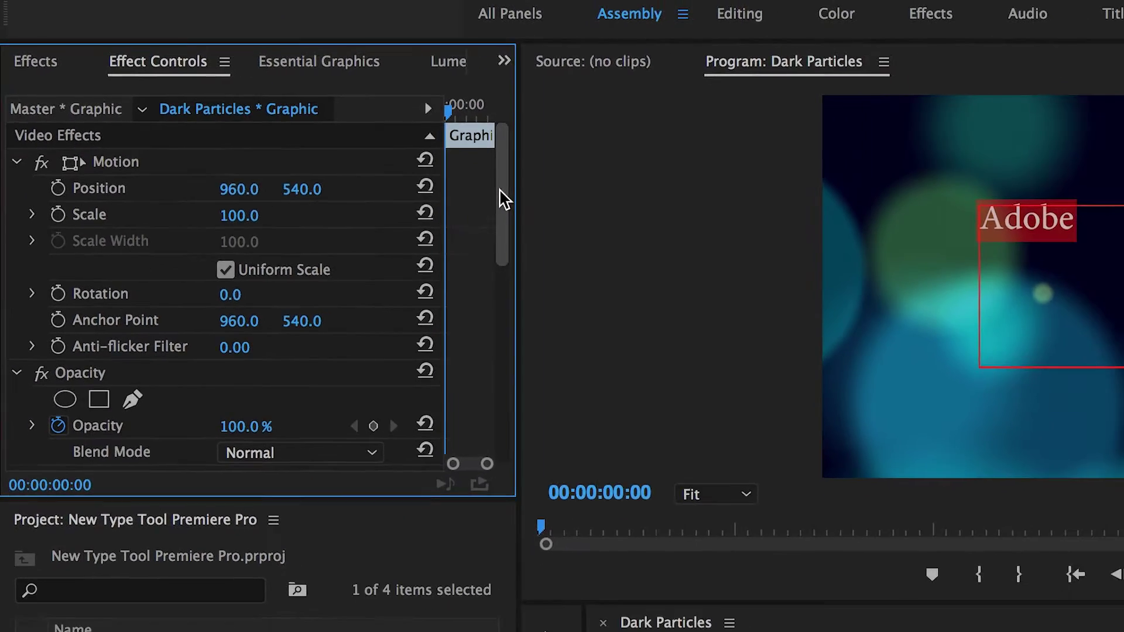
left_click_drag(612, 213, 612, 373)
left_click(254, 309)
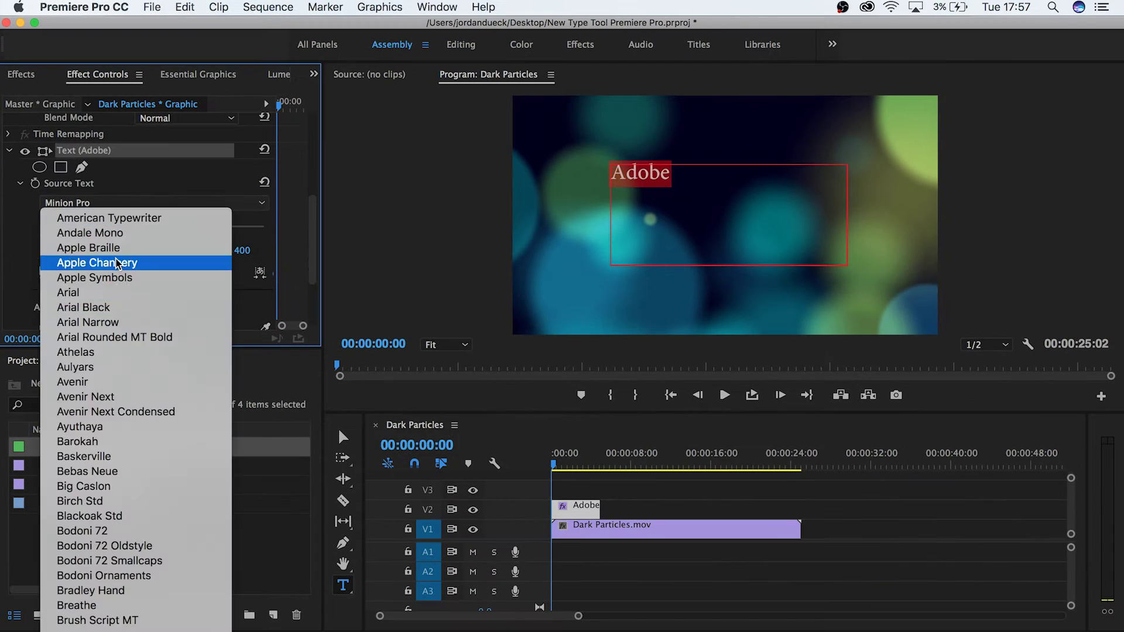
left_click(88, 471)
left_click_drag(199, 230, 219, 233)
left_click(68, 250)
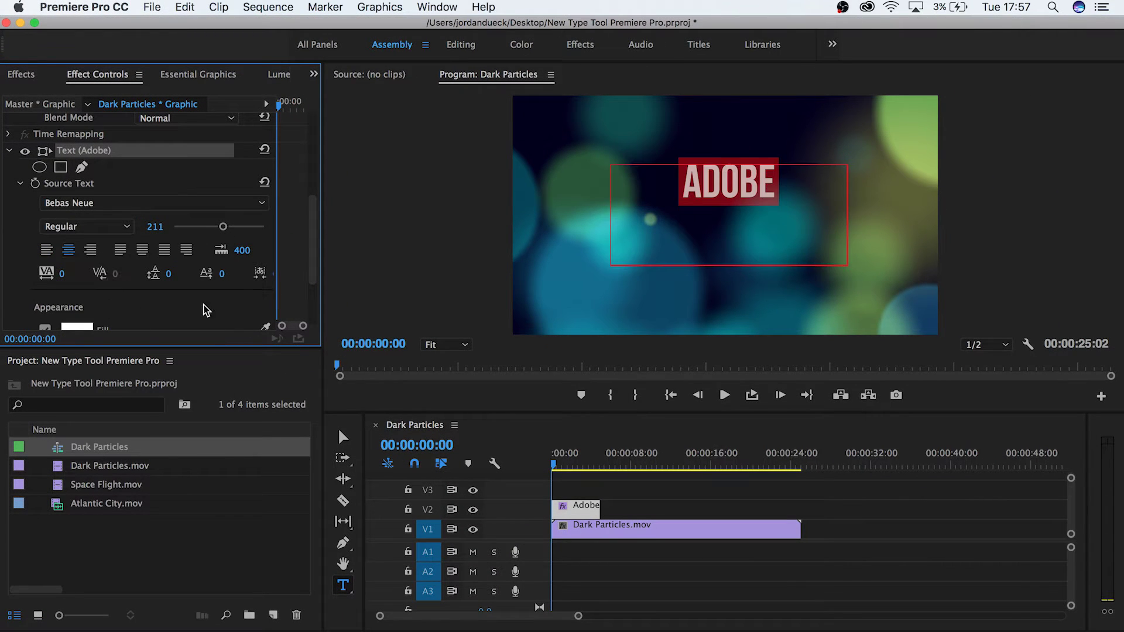
left_click_drag(315, 254, 315, 302)
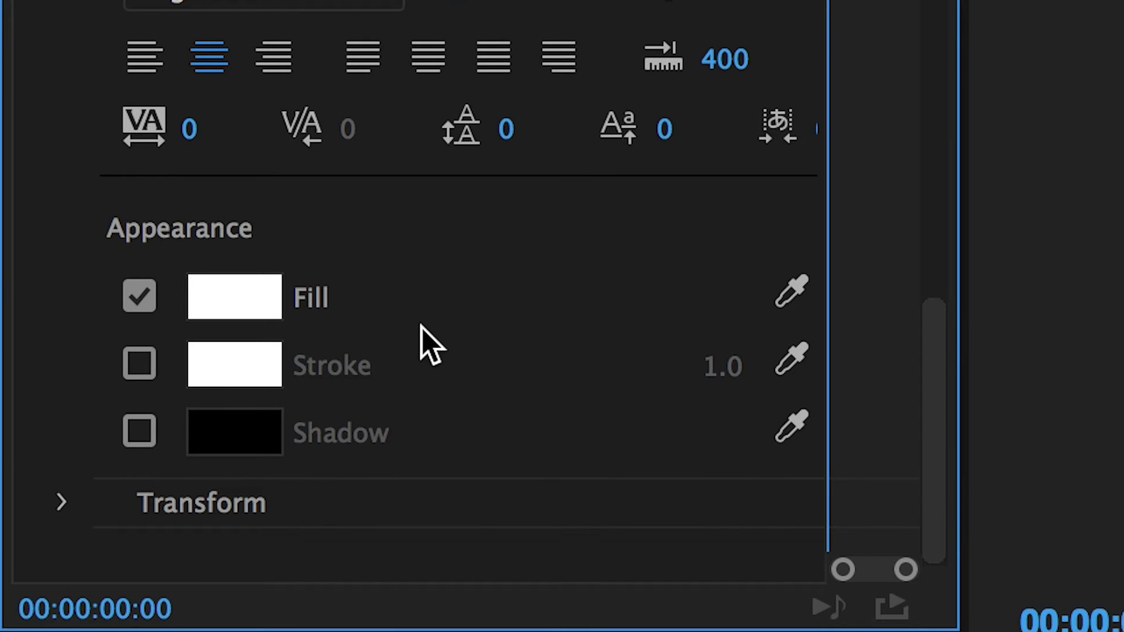
Step: Turn on Stroke and Shadow for the title and give its fill a pink colour
left_click(141, 365)
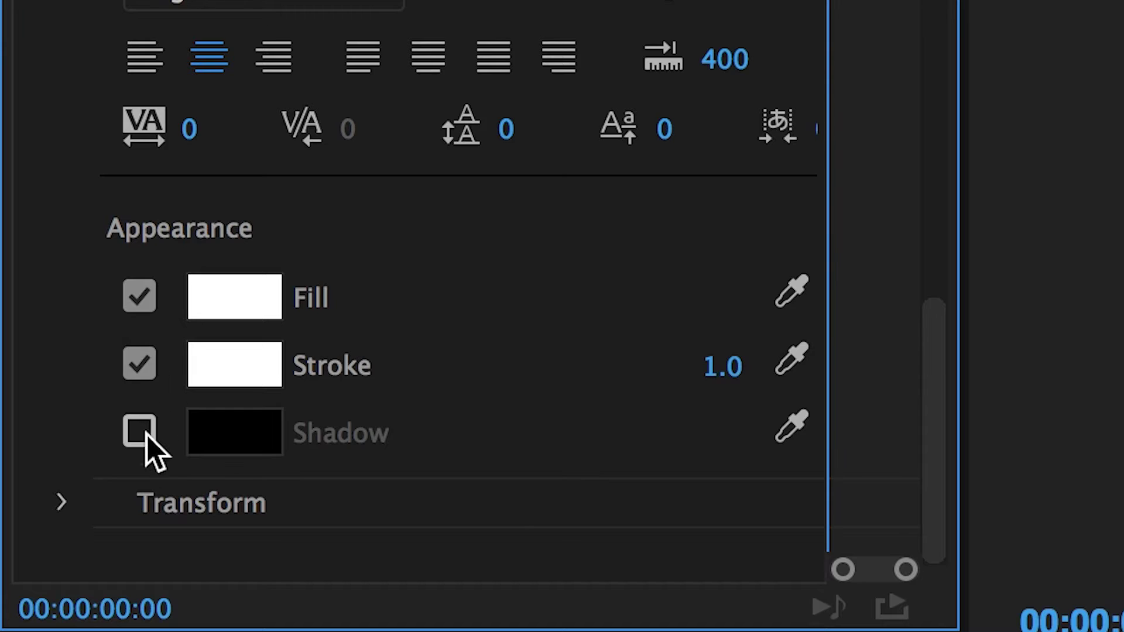
left_click(141, 431)
left_click(225, 294)
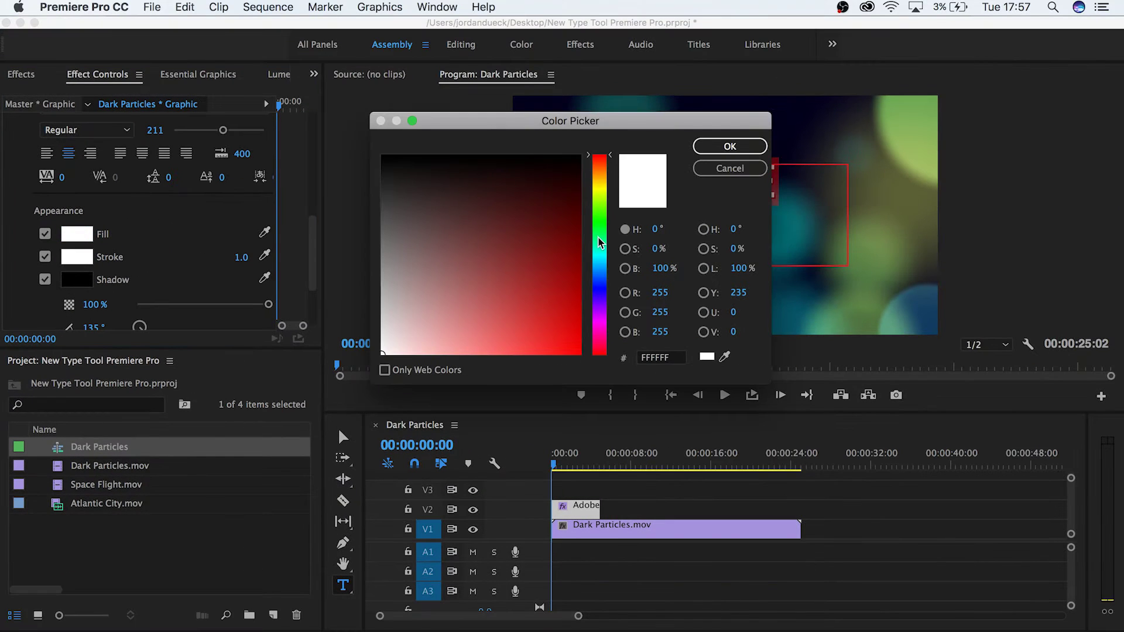
left_click_drag(599, 246, 603, 322)
left_click_drag(483, 301, 496, 325)
left_click(724, 148)
left_click(784, 176)
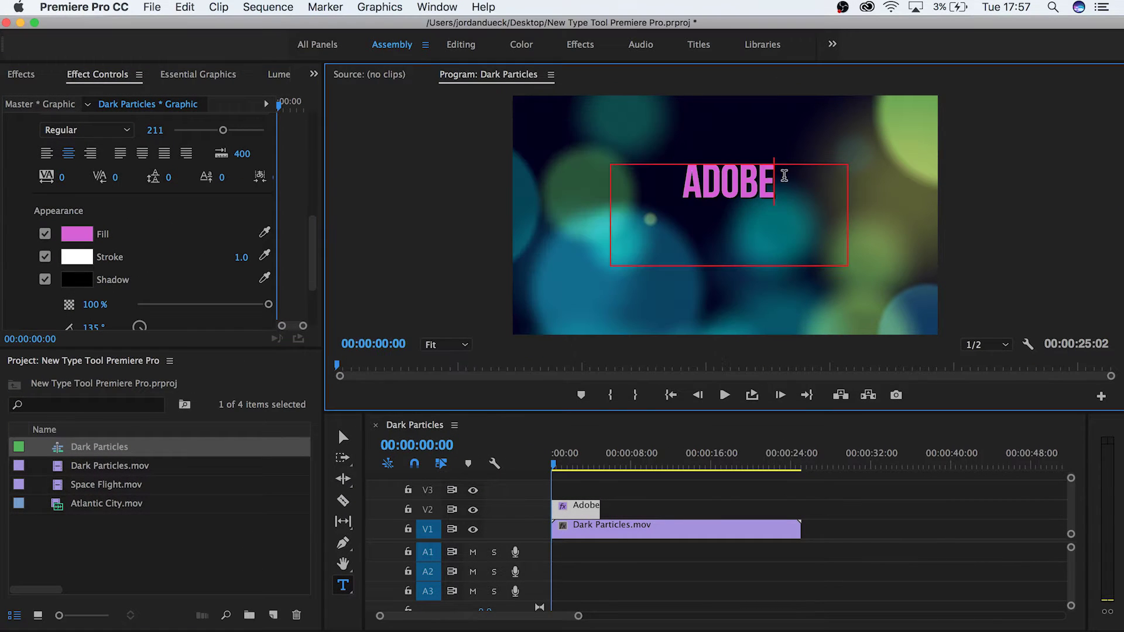
Step: Move the ADOBE text box right of centre and lower, to about 786.8, 473.6
left_click(344, 438)
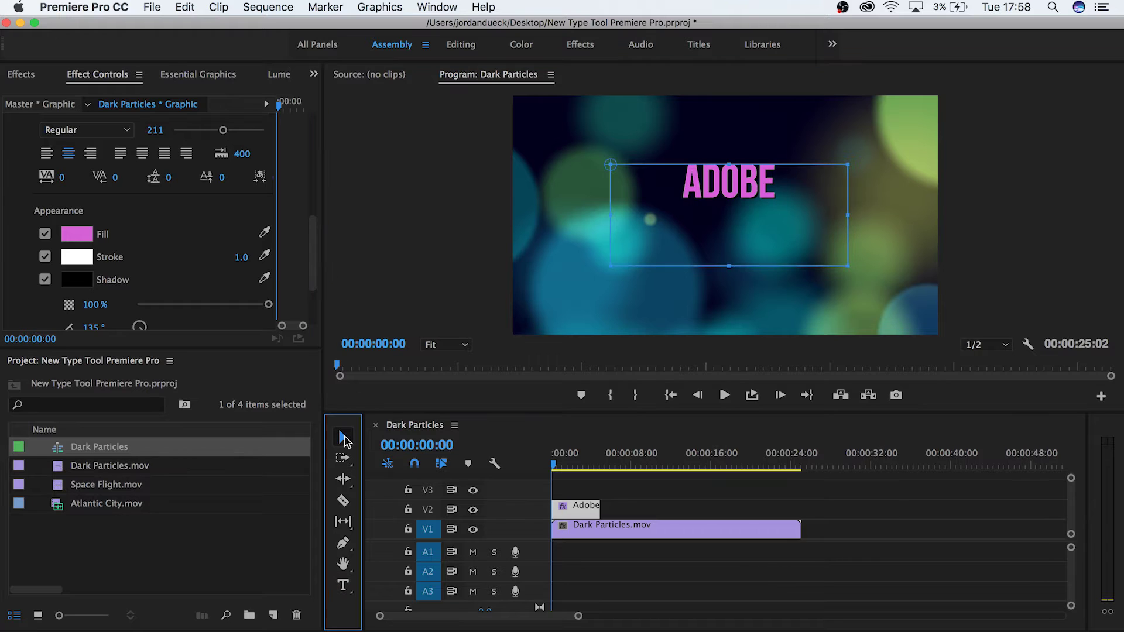
left_click_drag(713, 197, 792, 233)
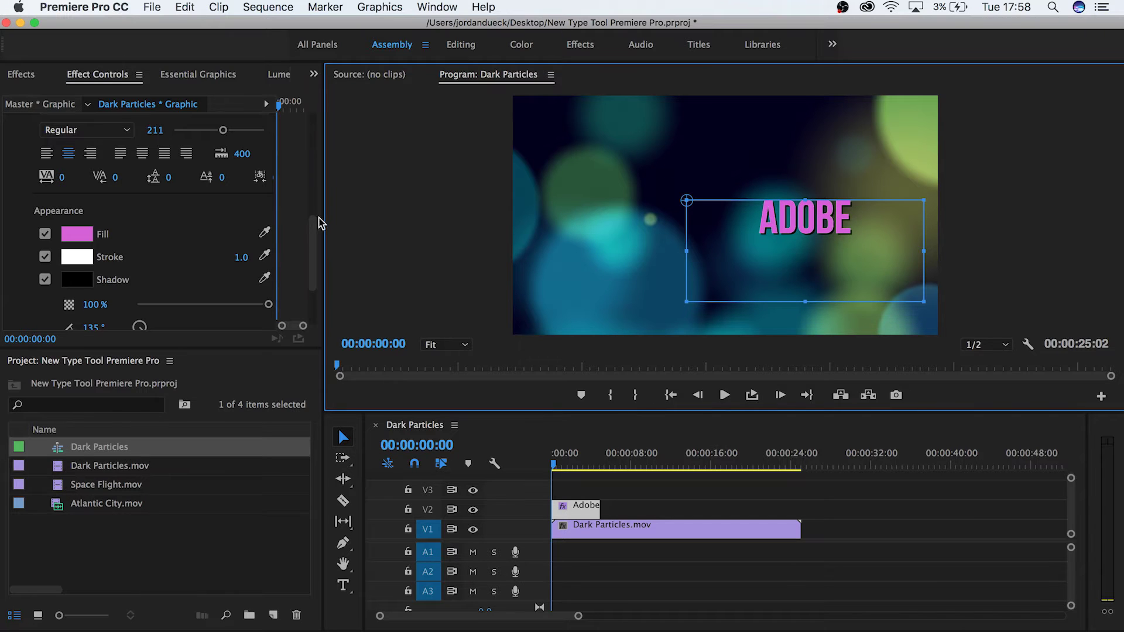
left_click_drag(314, 226, 314, 271)
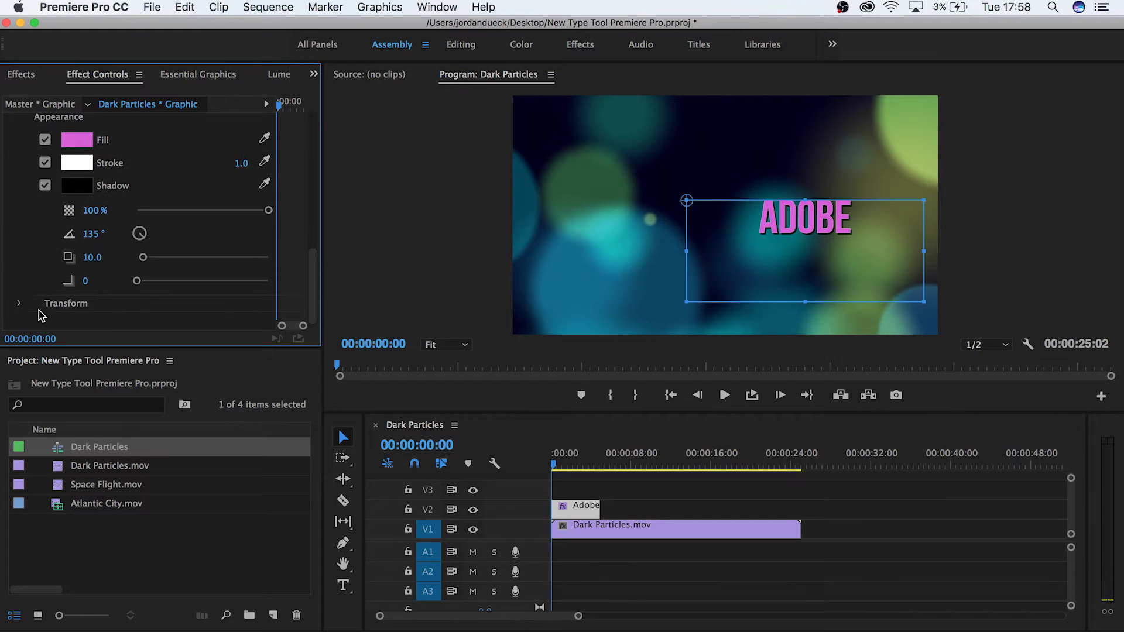
left_click(19, 304)
left_click_drag(315, 247, 314, 287)
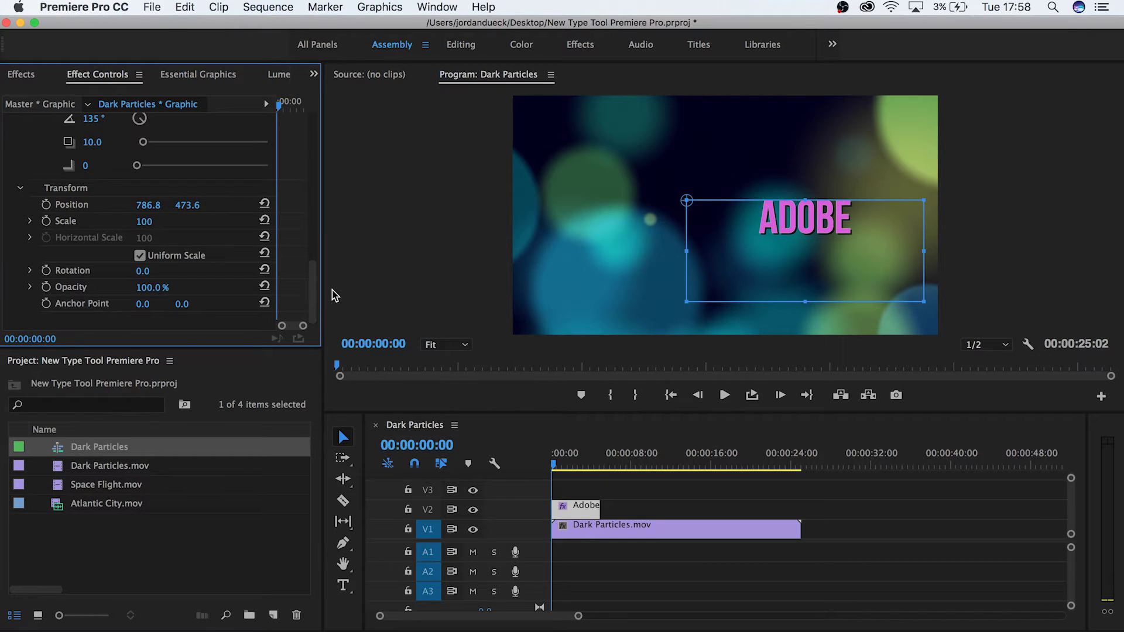
left_click_drag(786, 230, 885, 236)
Step: Try shifting the clip's Motion Position to 625, then undo it back to 960
scroll(287, 243, "up", 10)
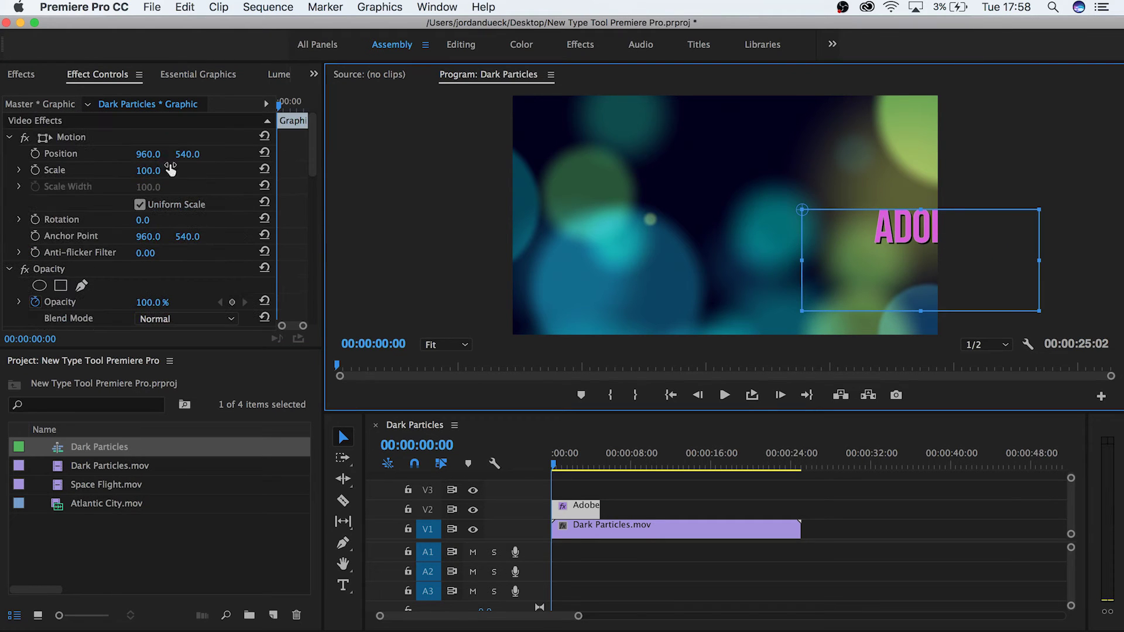
left_click_drag(149, 154, 2, 155)
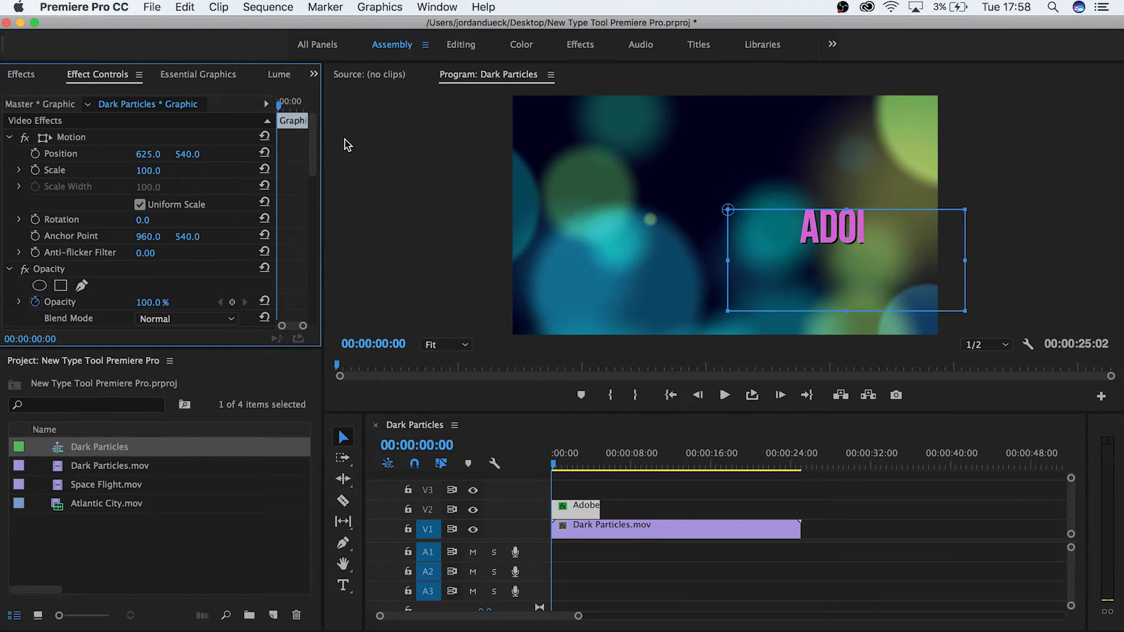
key("super+z")
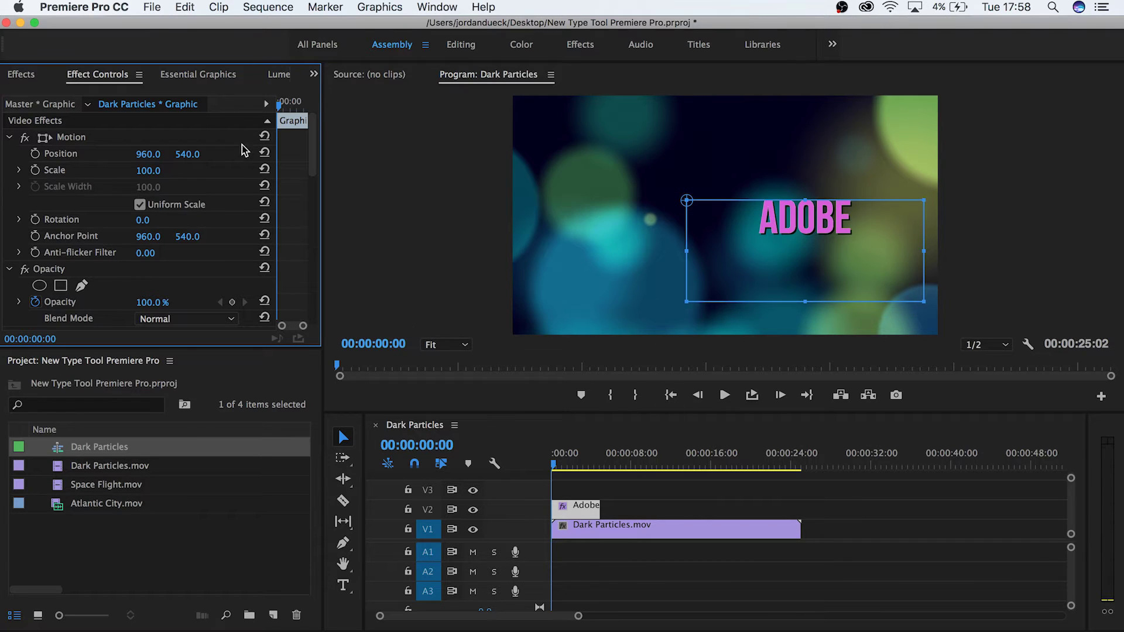
left_click(207, 74)
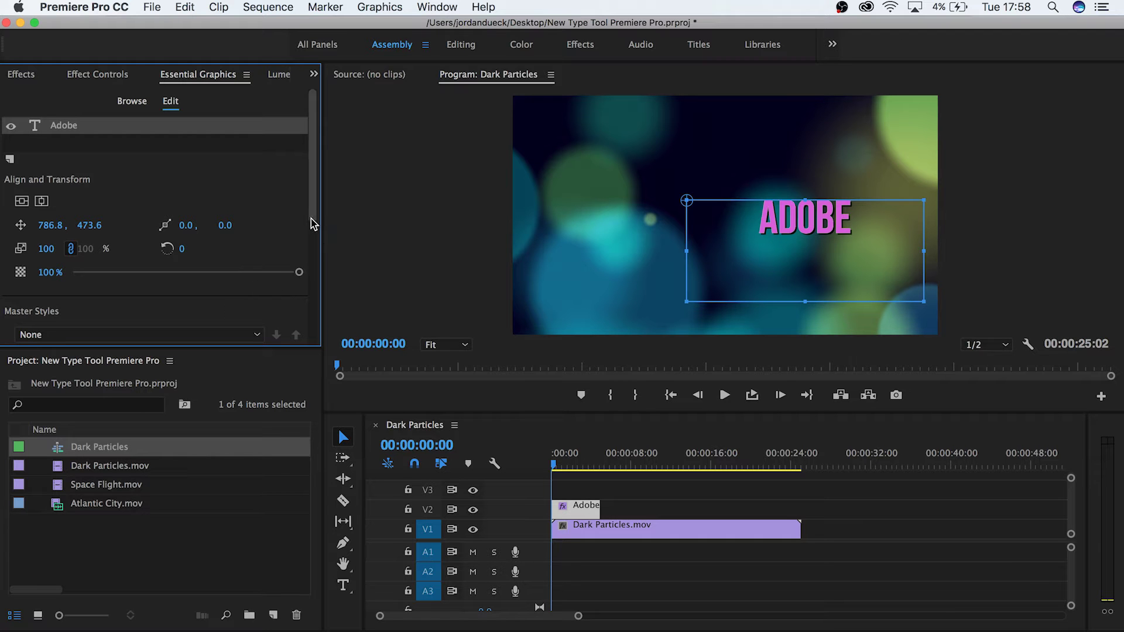
Step: Show the Essential Graphics panel and centre ADOBE vertically and horizontally with the Align buttons
left_click(437, 7)
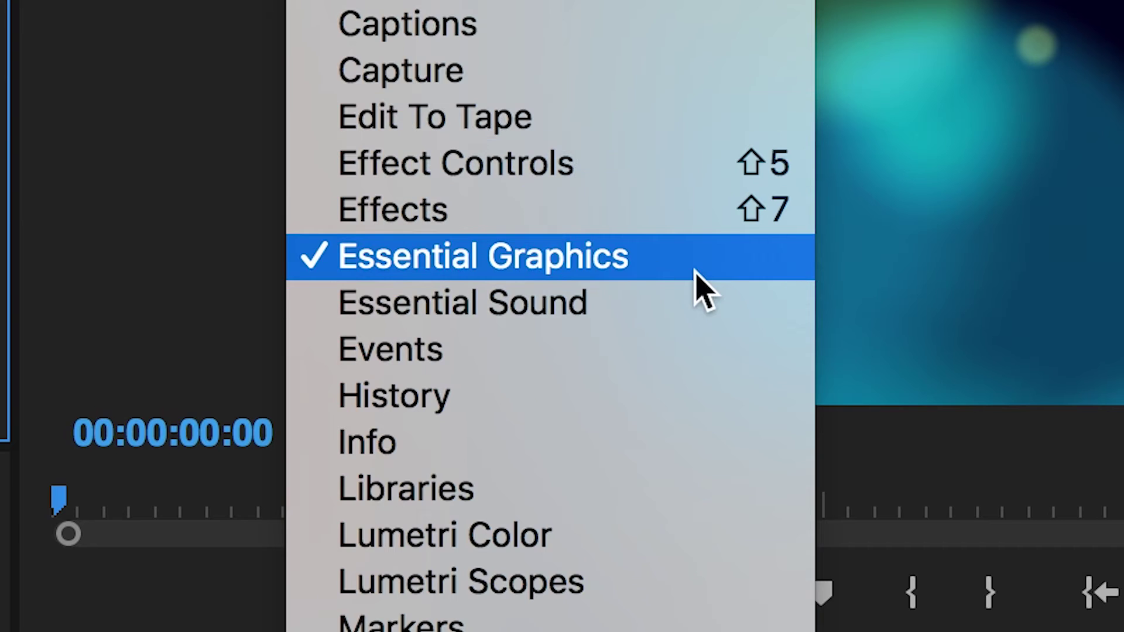
left_click(695, 270)
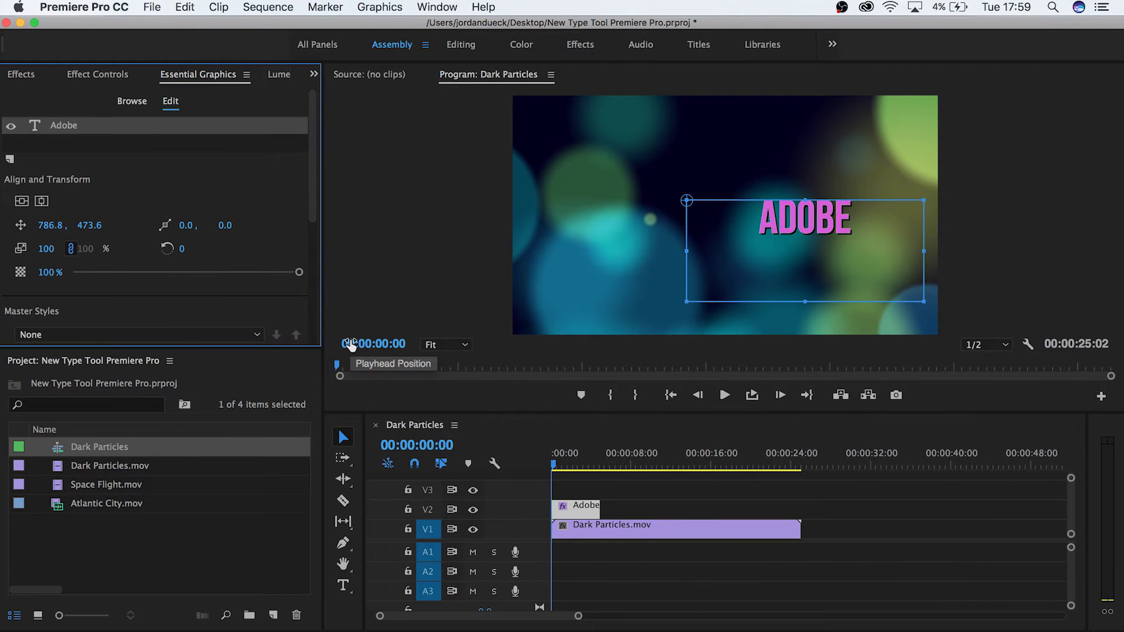
left_click(22, 200)
left_click(42, 202)
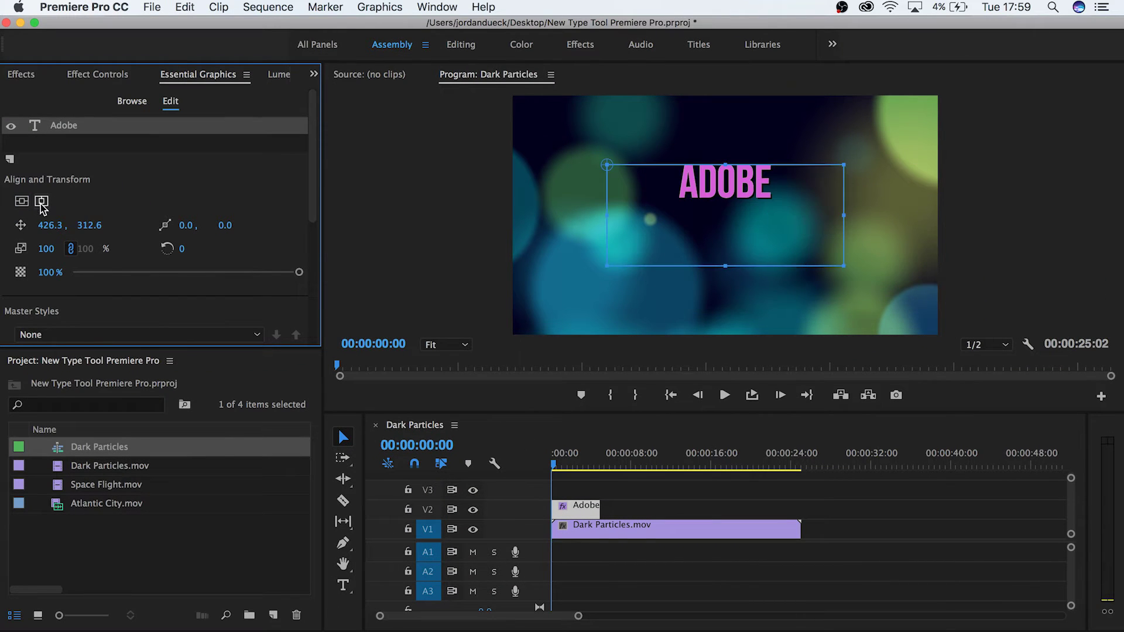
Step: Experiment with non-uniform scale and opacity on ADOBE, then undo the scale change
left_click(70, 249)
left_click_drag(46, 249, 69, 250)
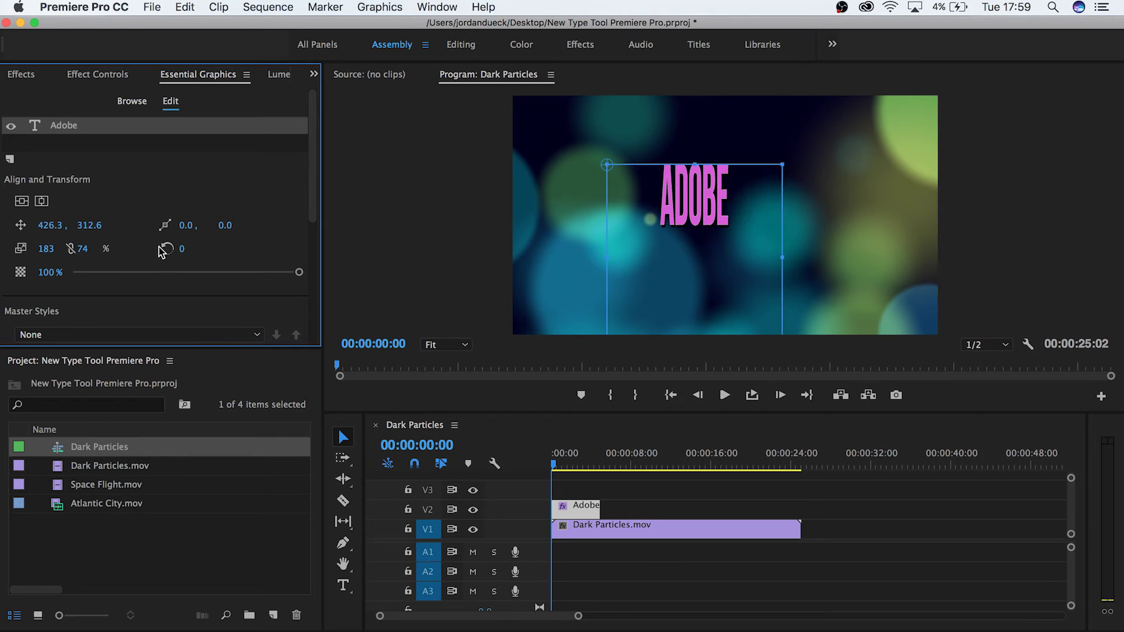
left_click_drag(299, 271, 404, 265)
key("super+z")
key("super+z")
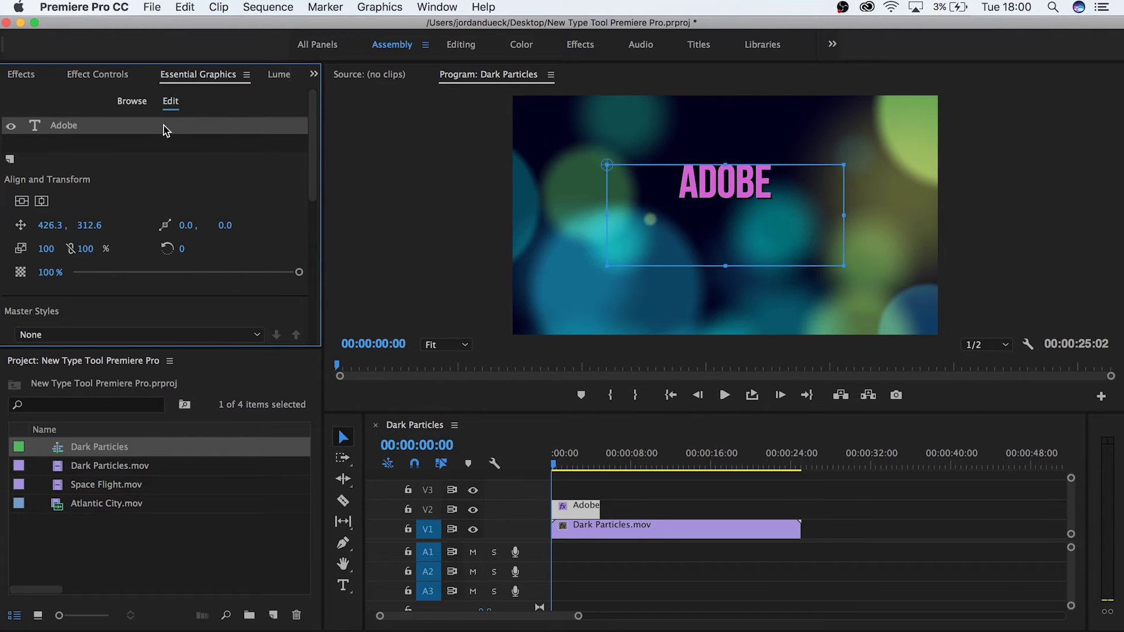
Step: Discard an empty text box and add a new text layer via Graphics > New Layer > Text
key("t")
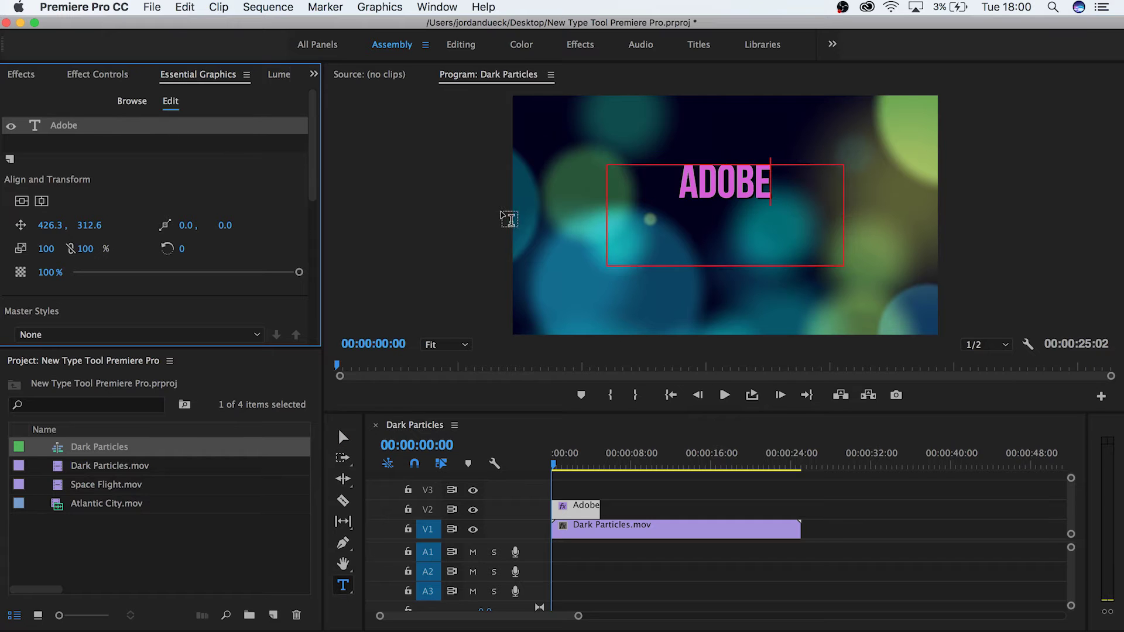
left_click_drag(552, 263, 761, 296)
key("Escape")
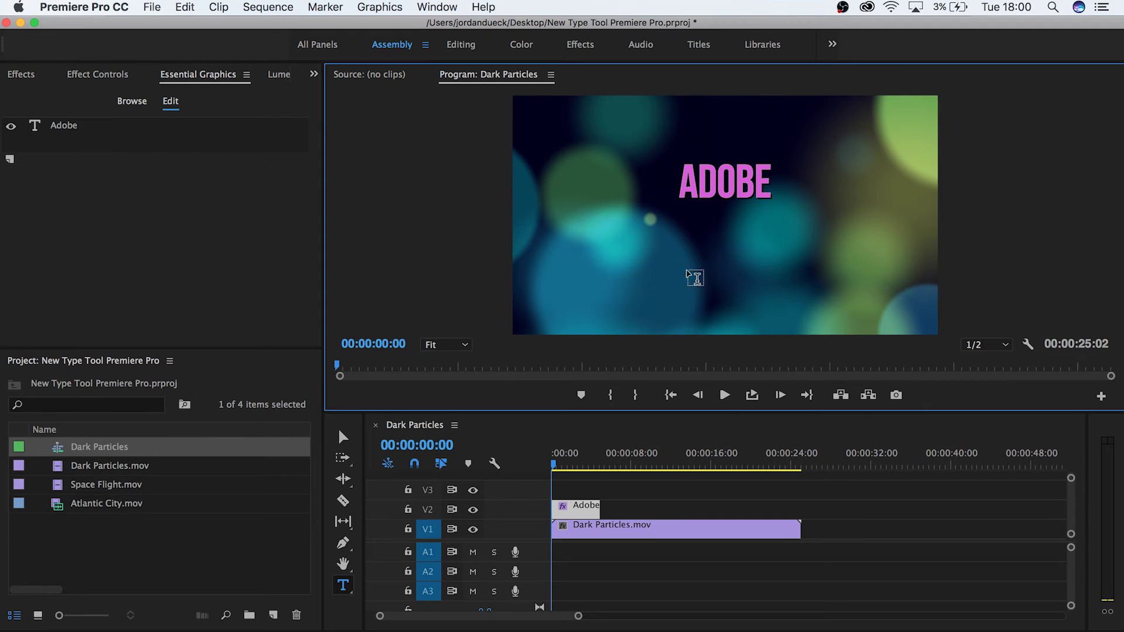
left_click(380, 7)
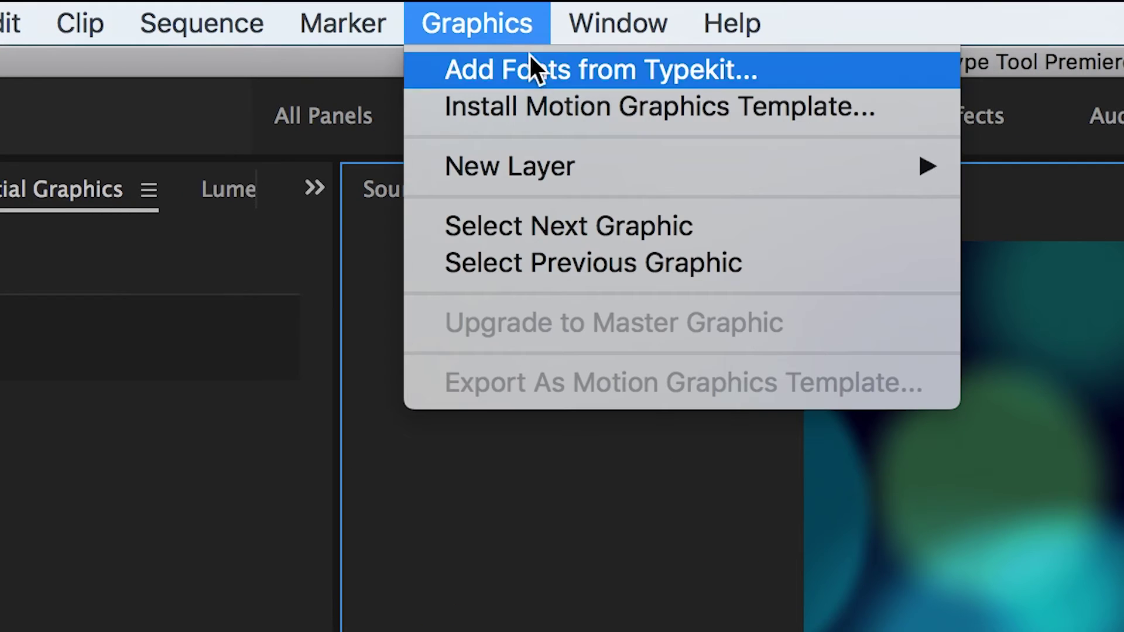
mouse_move(537, 167)
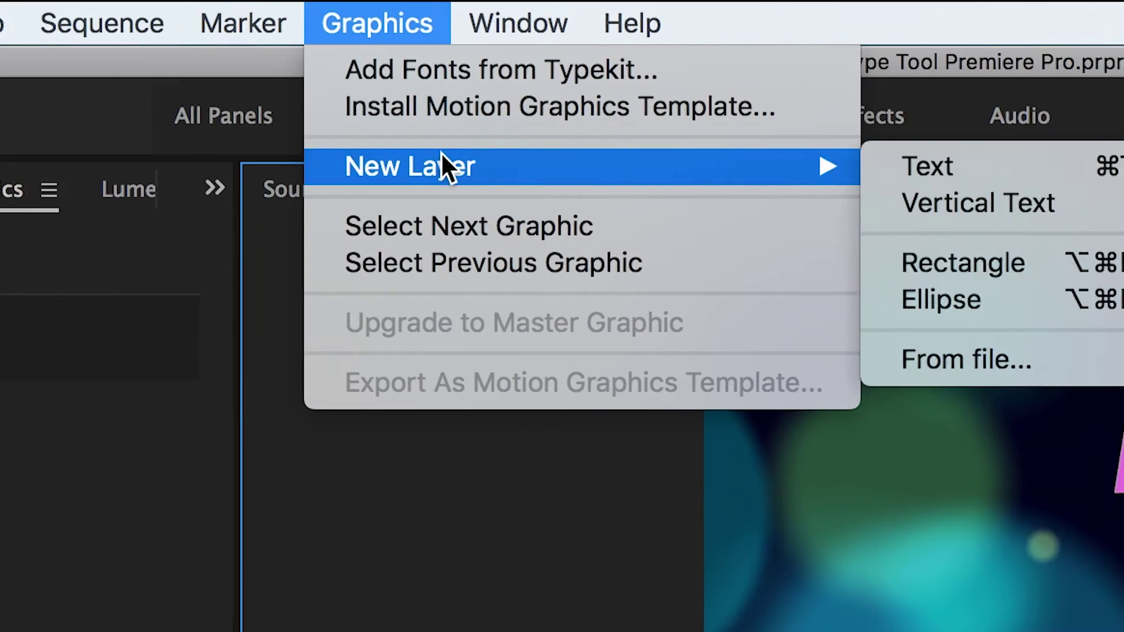
left_click(1004, 164)
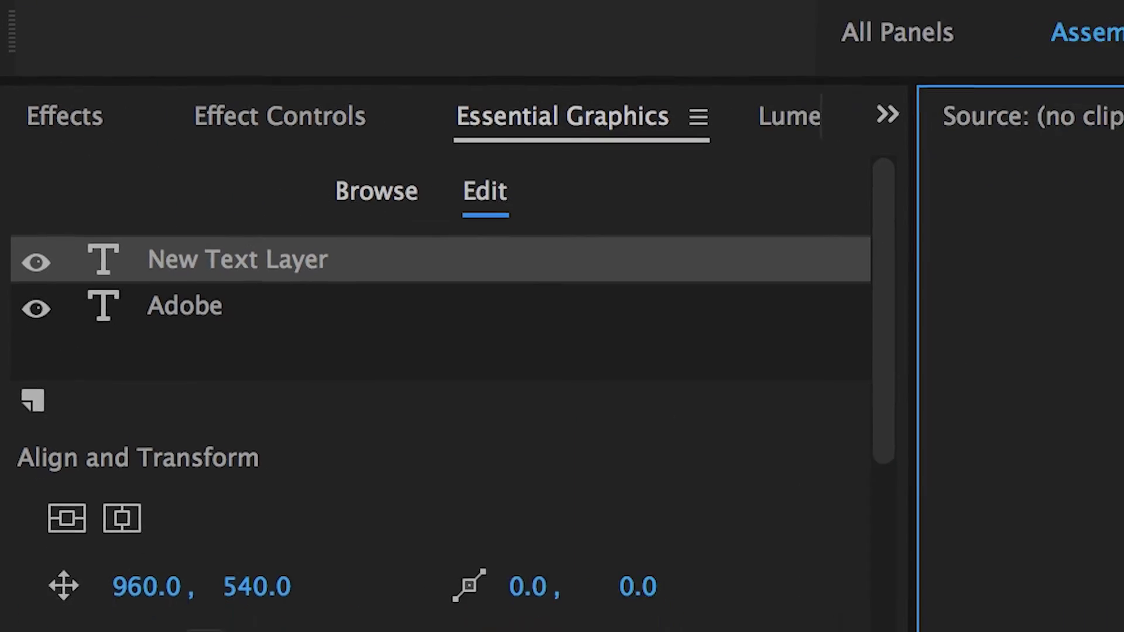
Step: Replace the new layer's placeholder with 'Premiere Pro' and move it up beside ADOBE
left_click(363, 461)
left_click_drag(748, 208, 802, 234)
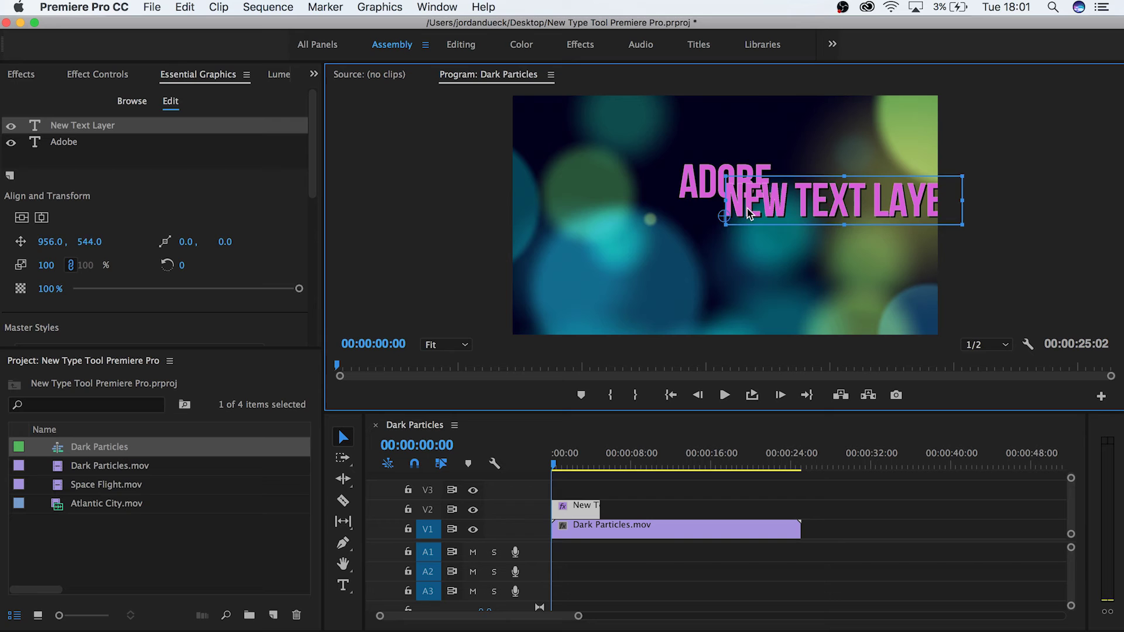
left_click(76, 136)
left_click(71, 129)
left_click(343, 586)
type("Premiere Pro")
left_click(343, 438)
left_click_drag(606, 243, 823, 192)
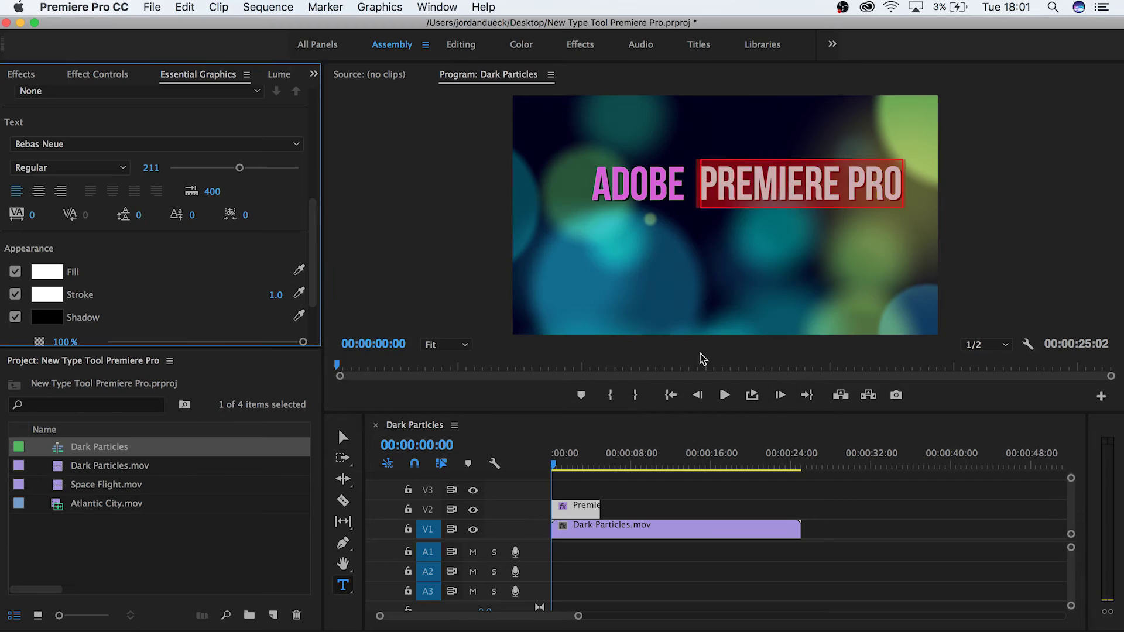
Step: Toggle both layers' visibility, reorder them, and place PREMIERE PRO beside ADOBE on one line
scroll(272, 159, "up", 4)
scroll(275, 159, "up", 2)
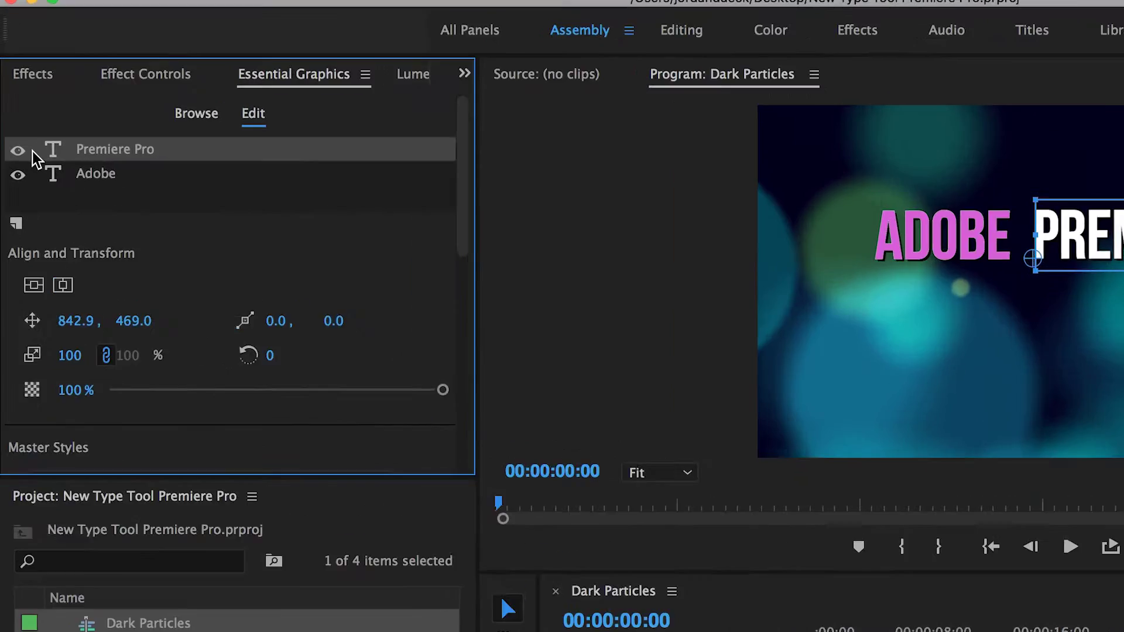
left_click(11, 126)
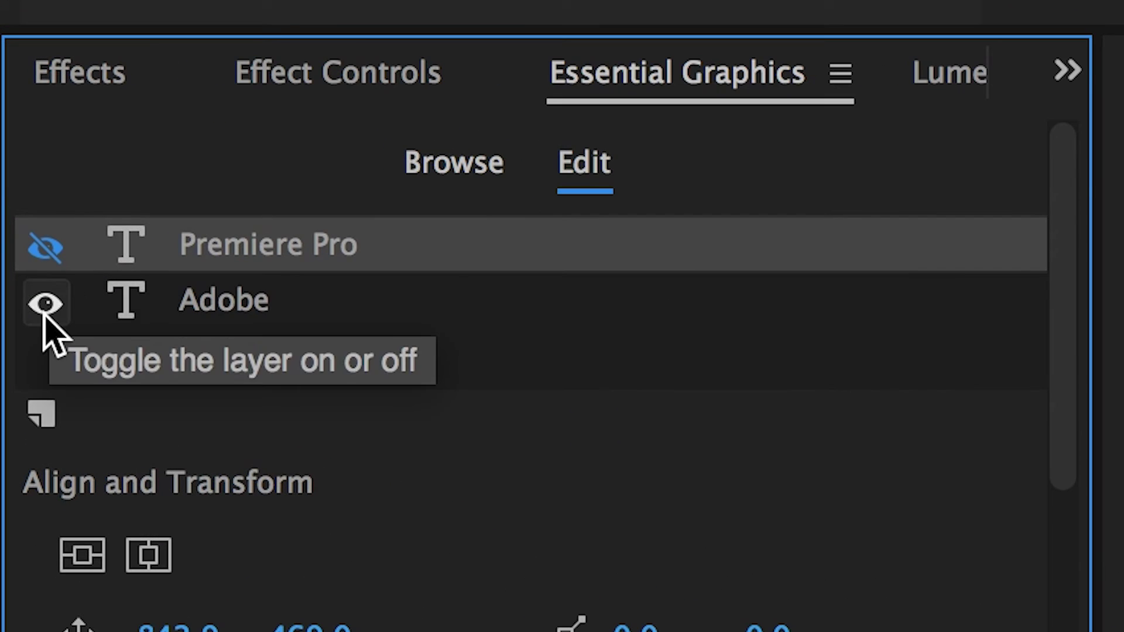
left_click(45, 304)
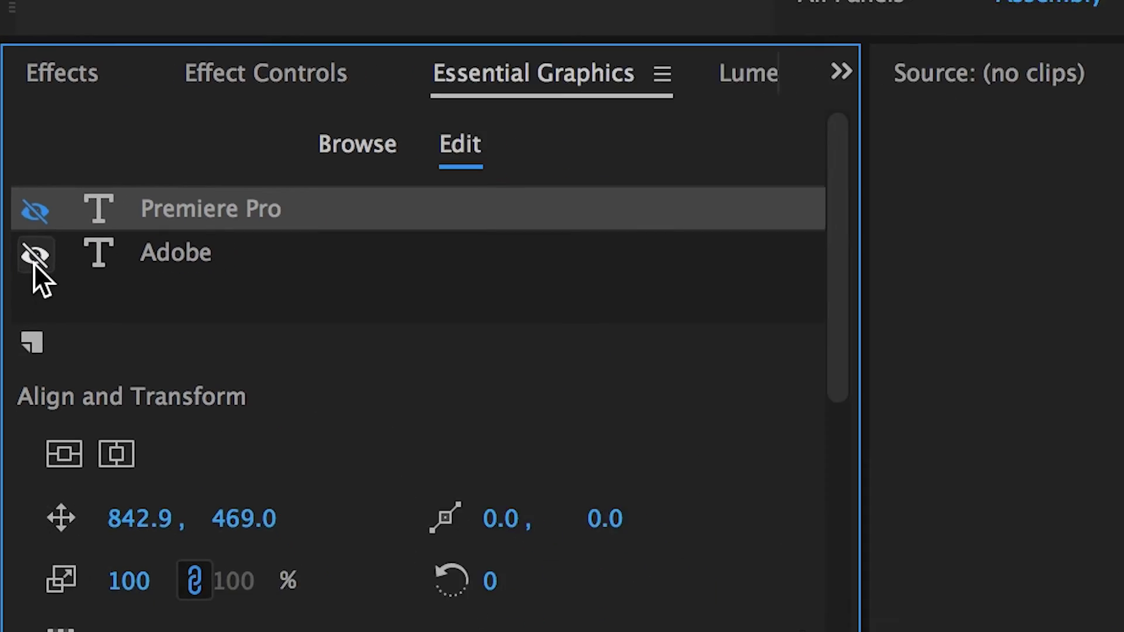
left_click(44, 244)
left_click(44, 300)
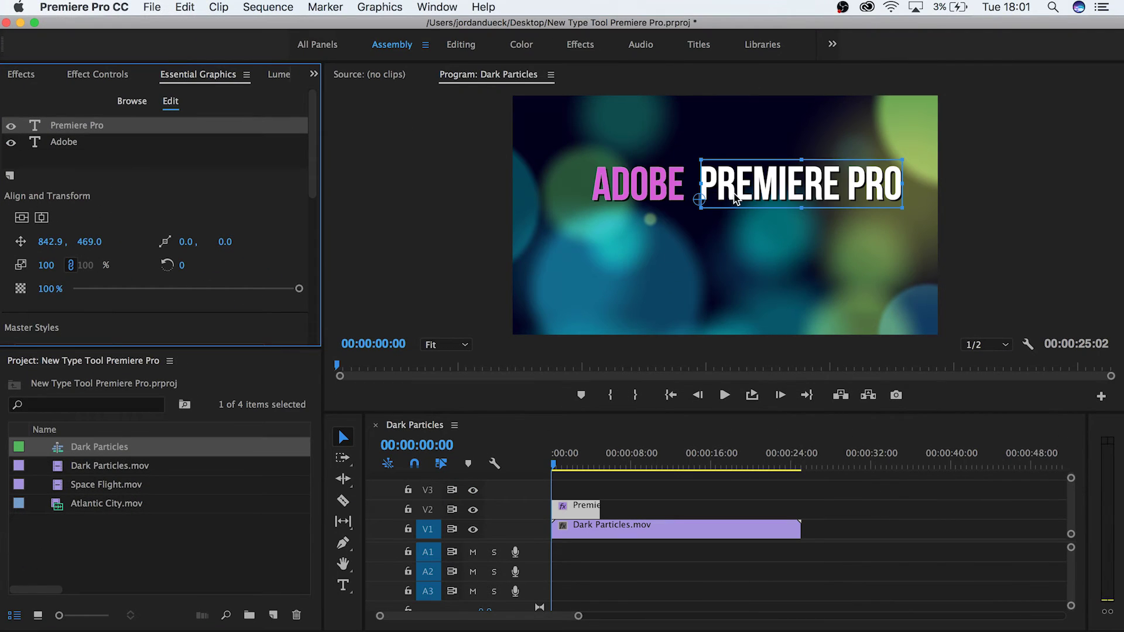
left_click_drag(736, 199, 599, 218)
mouse_move(83, 128)
left_mouse_down()
mouse_move(86, 167)
mouse_move(72, 128)
left_mouse_up()
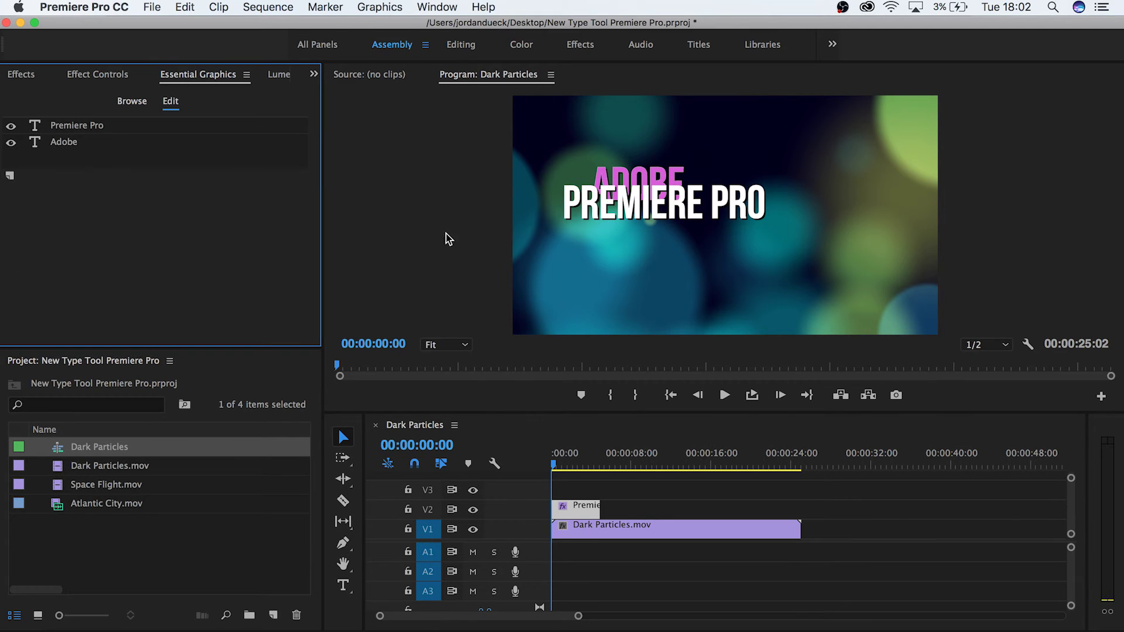
left_click_drag(577, 219, 707, 198)
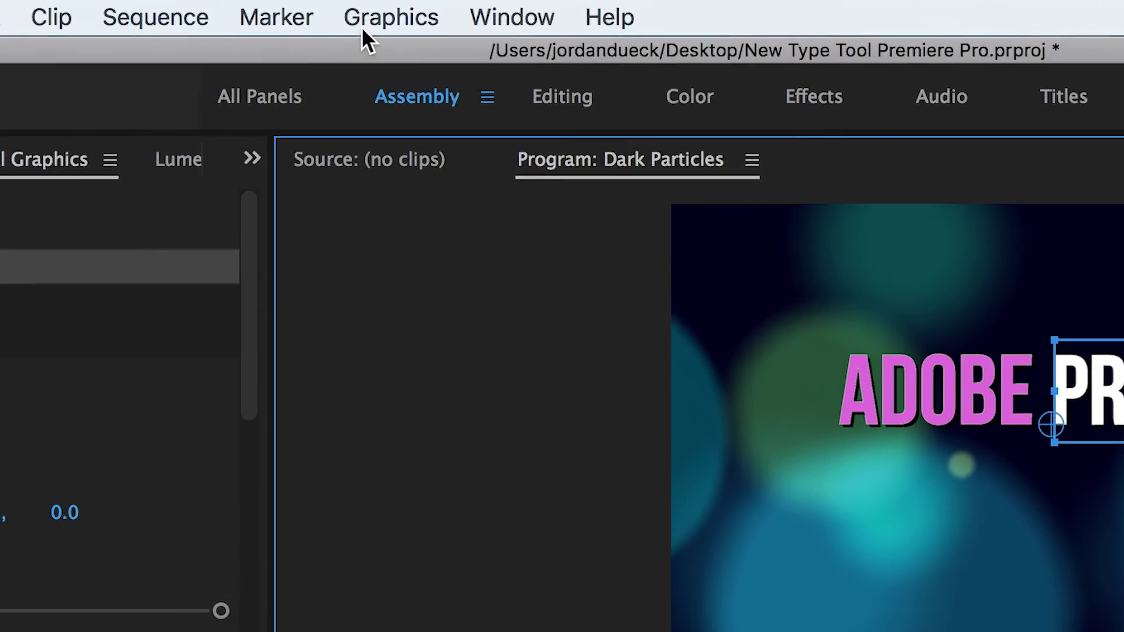
Step: Add a rectangle shape layer, stretch it across the title, and place it beneath both text layers
left_click(366, 9)
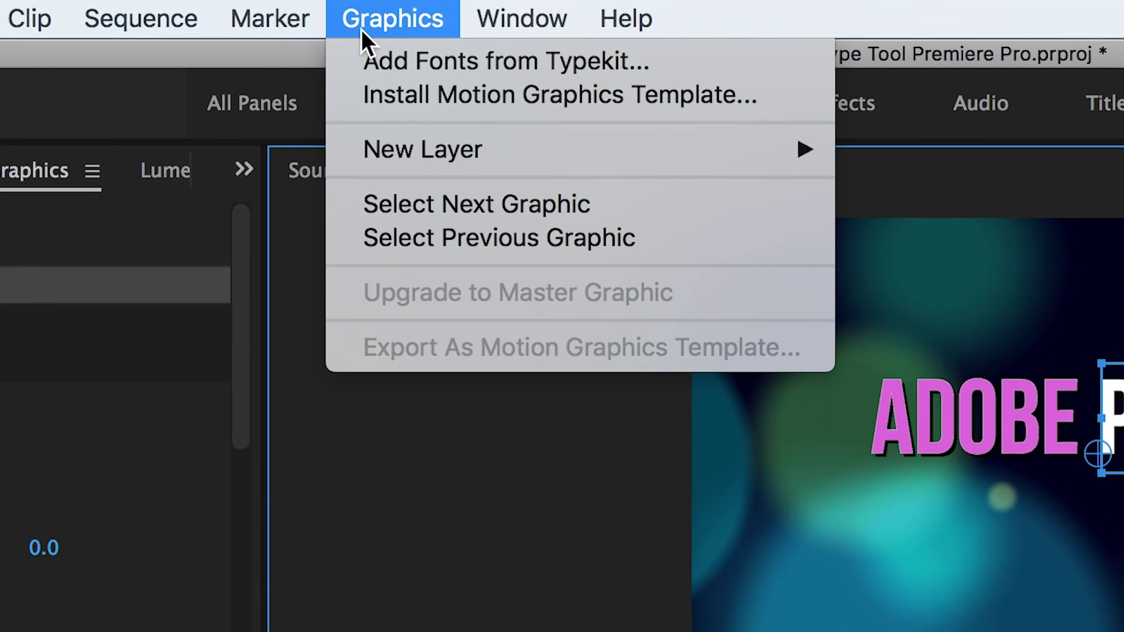
mouse_move(410, 149)
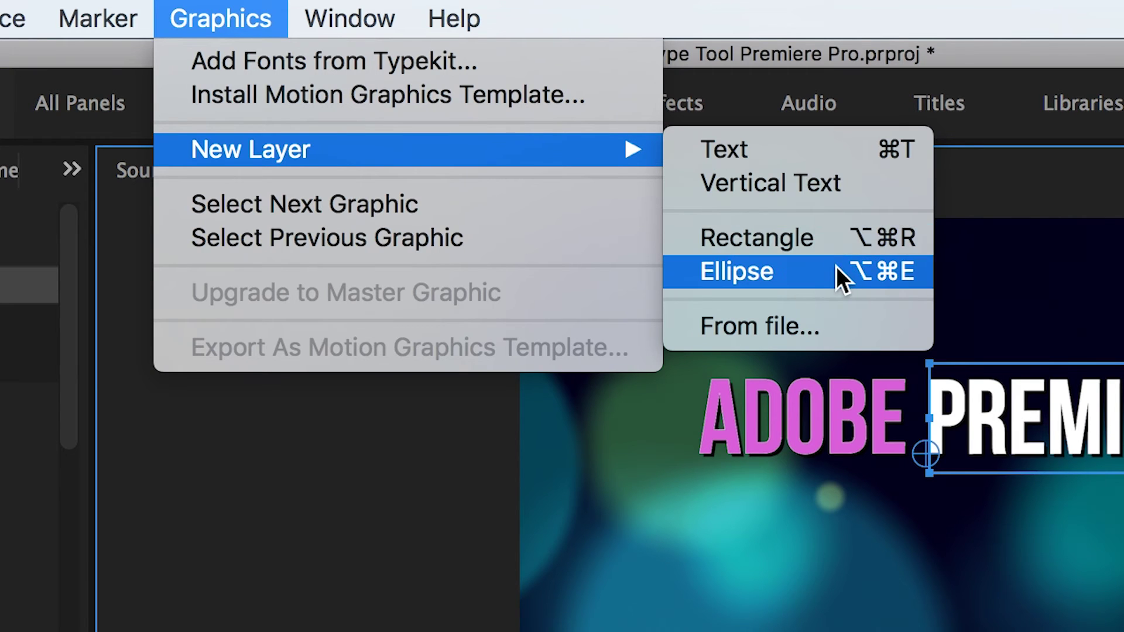
left_click(839, 245)
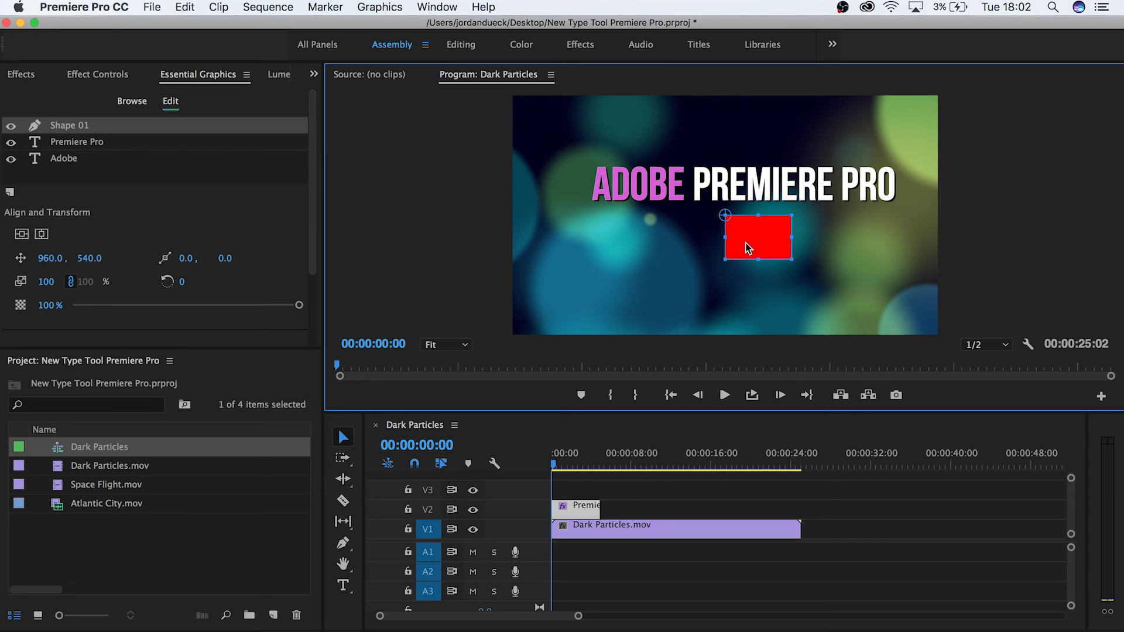
left_click_drag(746, 243, 595, 189)
left_click_drag(640, 204, 907, 205)
left_click_drag(907, 160, 907, 156)
left_click_drag(572, 206, 565, 211)
Step: Nudge the ADOBE text position and fill the rectangle light blue
left_click_drag(73, 125, 76, 166)
left_click_drag(581, 181, 584, 184)
left_click(585, 189)
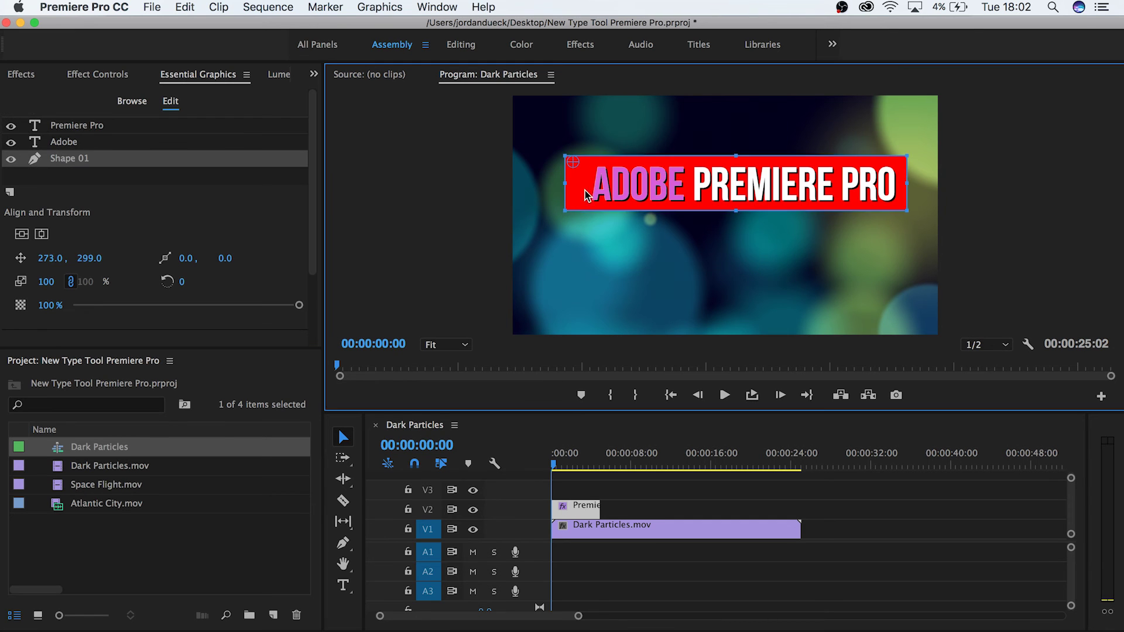
scroll(179, 287, "down", 3)
left_click(47, 277)
left_click_drag(596, 241, 595, 266)
left_click(472, 352)
left_click(730, 147)
Step: Flatten Shape 01 into a thin line under the title and pull its right end inward
left_click(655, 491)
left_click(579, 510)
left_click(79, 160)
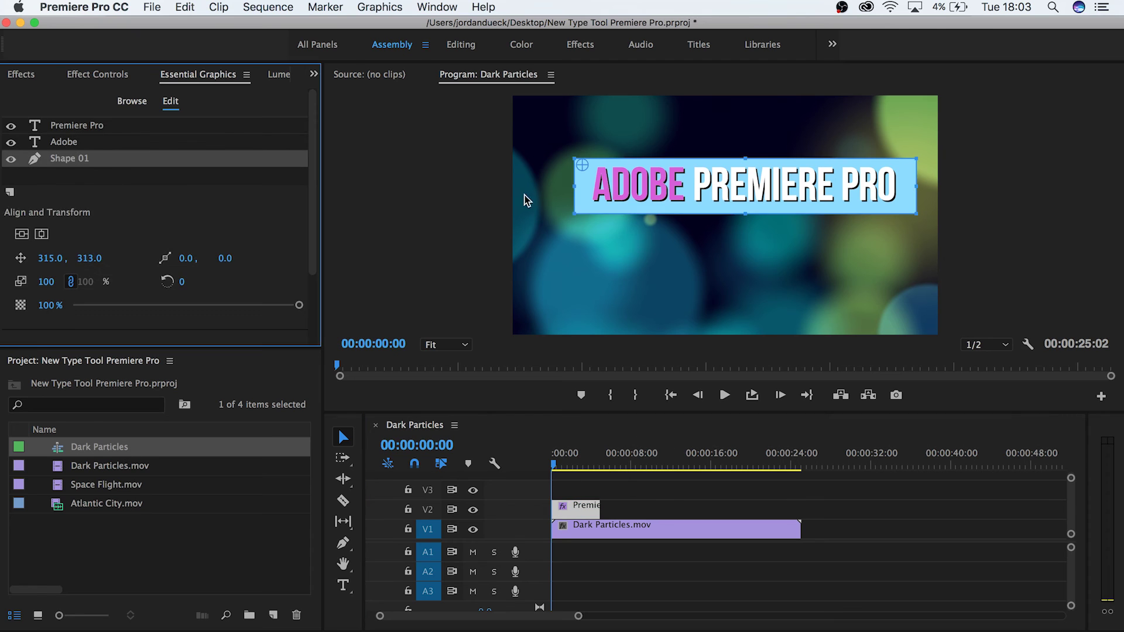
left_click(525, 198)
left_click(80, 162)
left_click_drag(745, 158, 744, 208)
left_click_drag(916, 210, 896, 211)
left_click_drag(574, 210, 591, 210)
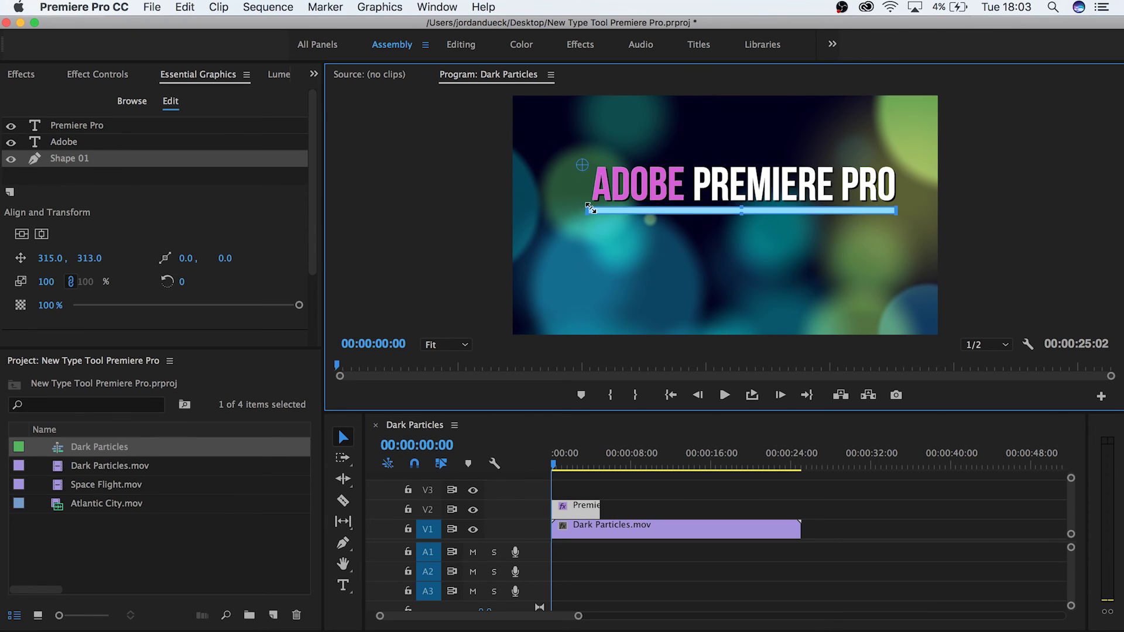
left_click_drag(314, 217, 313, 290)
Step: Change the underline's fill colour to white
left_click(47, 277)
left_click(370, 140)
left_click(730, 146)
left_click(738, 493)
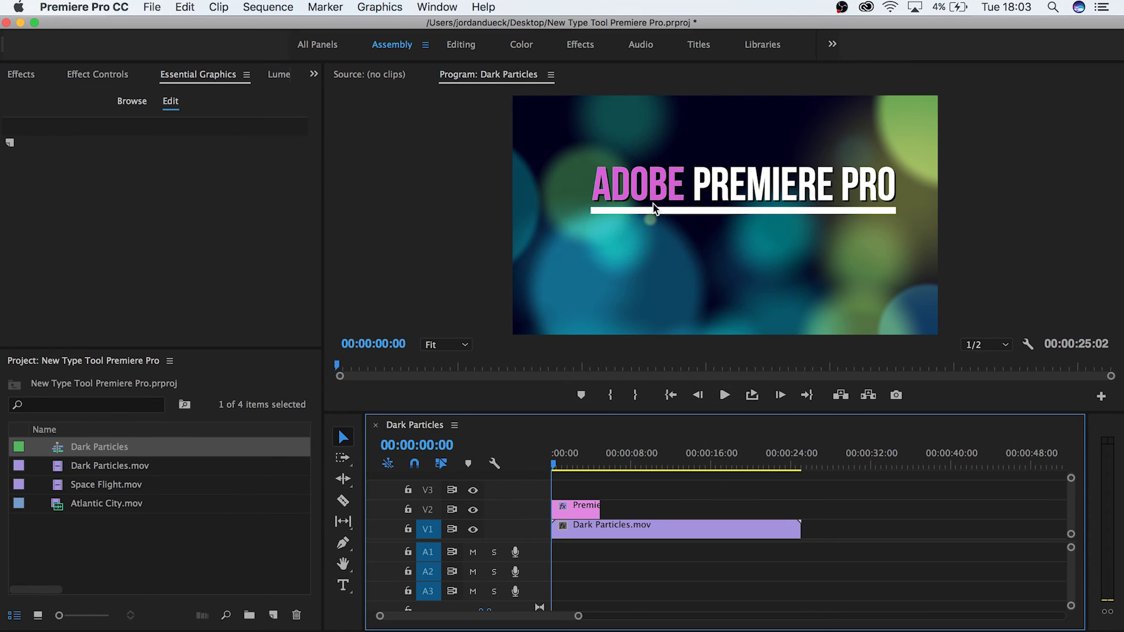
Step: Export the selected title clip via Graphics as the Motion Graphics Template 'Adobe Premiere Pro Title'
left_click(589, 505)
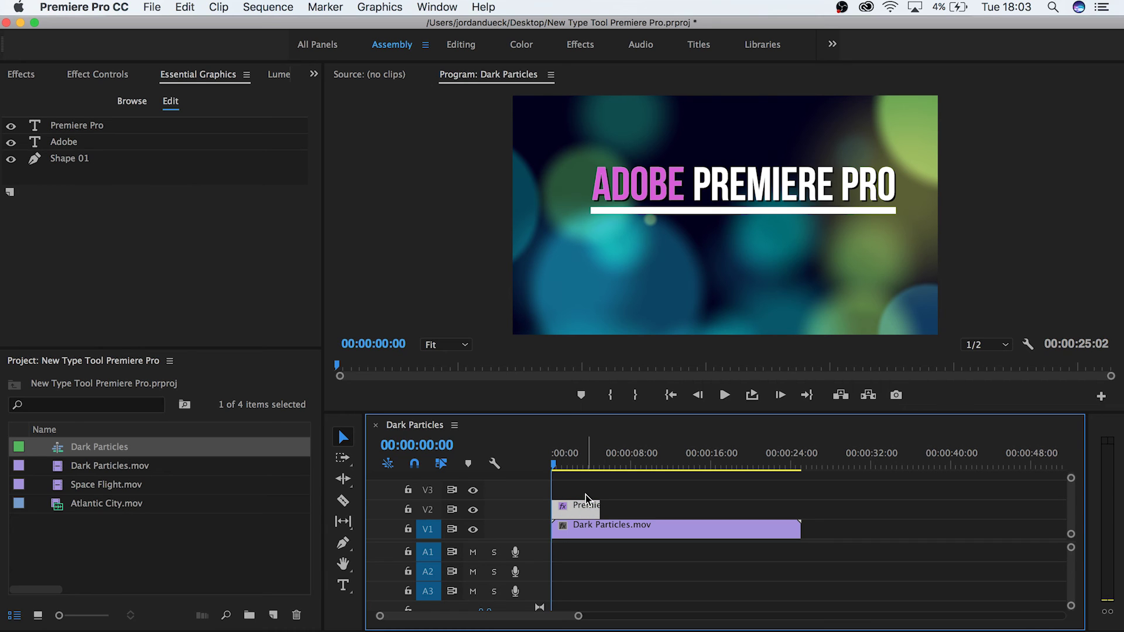
left_click(379, 7)
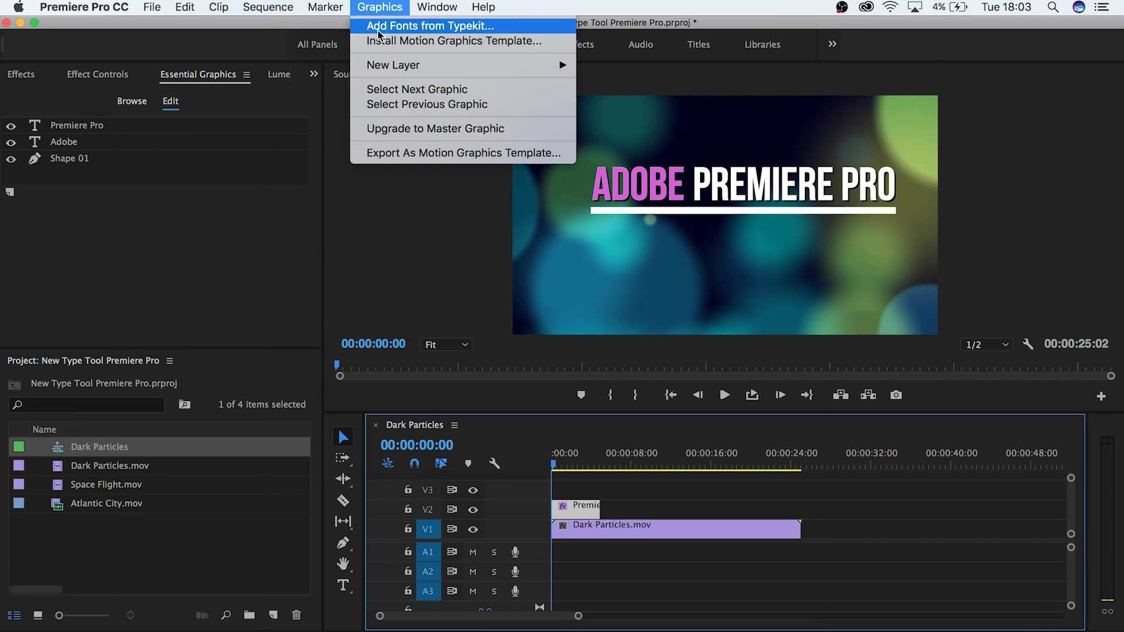
left_click(400, 153)
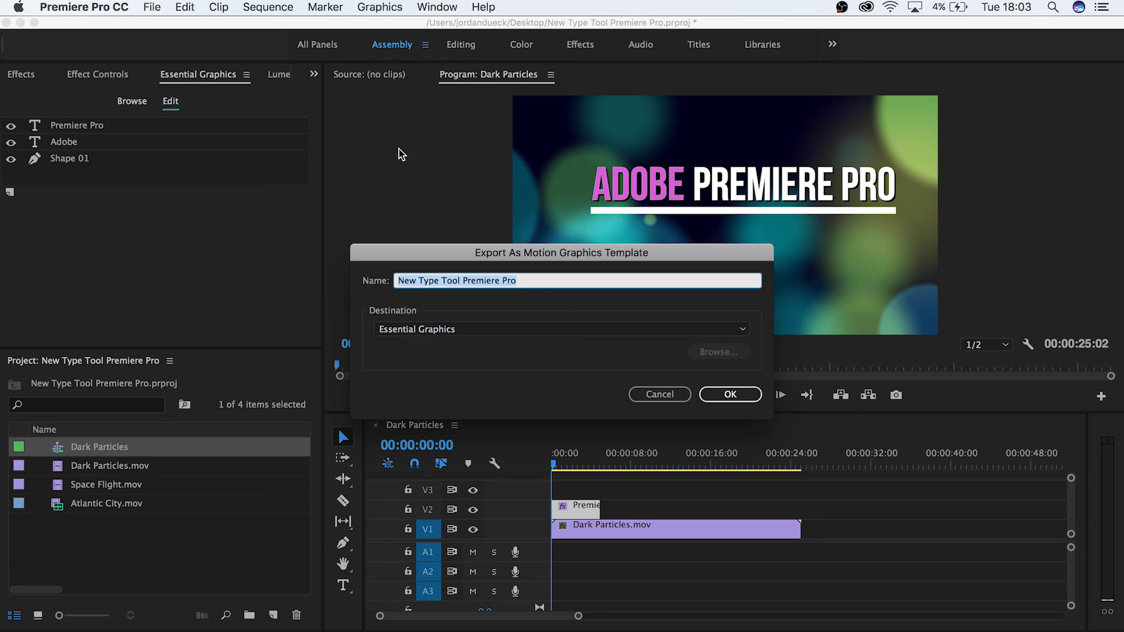
type("Adobe ")
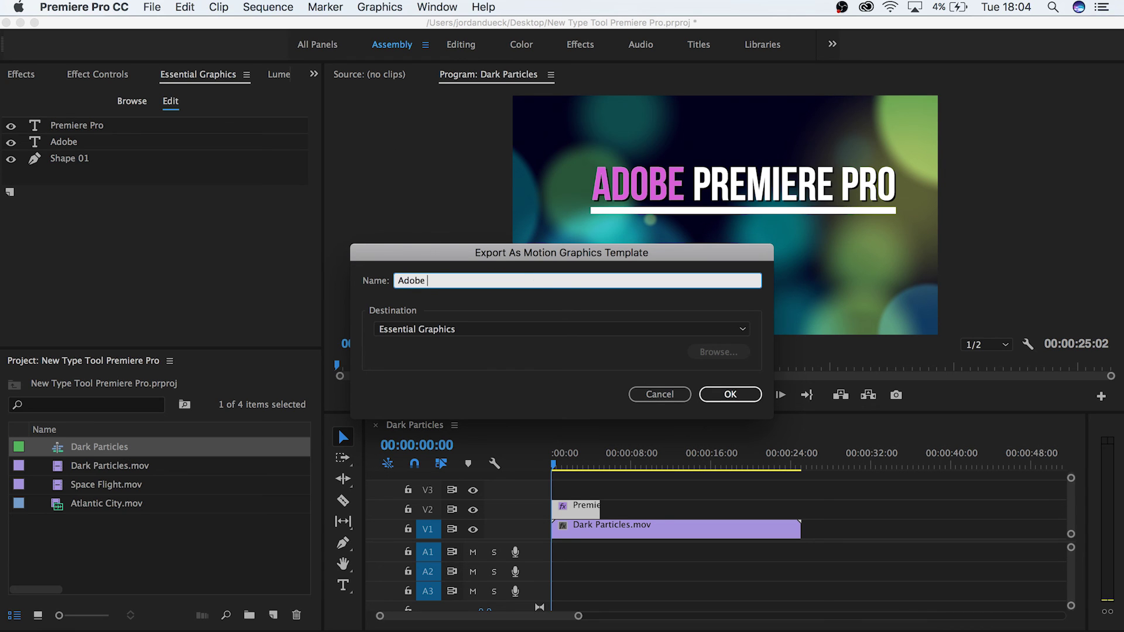
type("Premiere Pro Title")
key("Return")
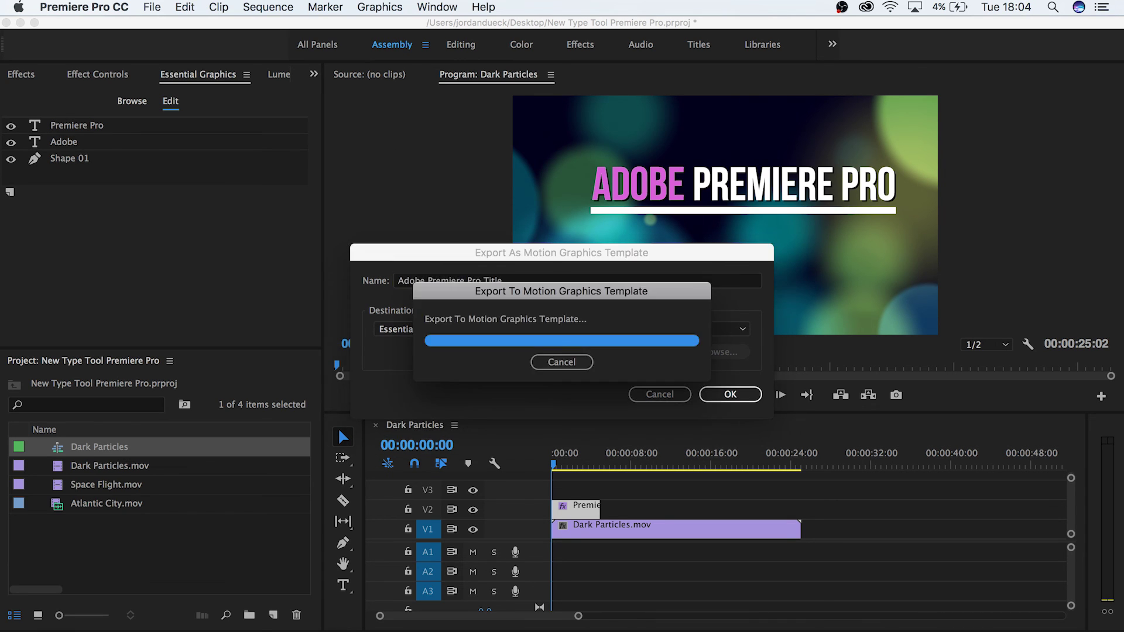